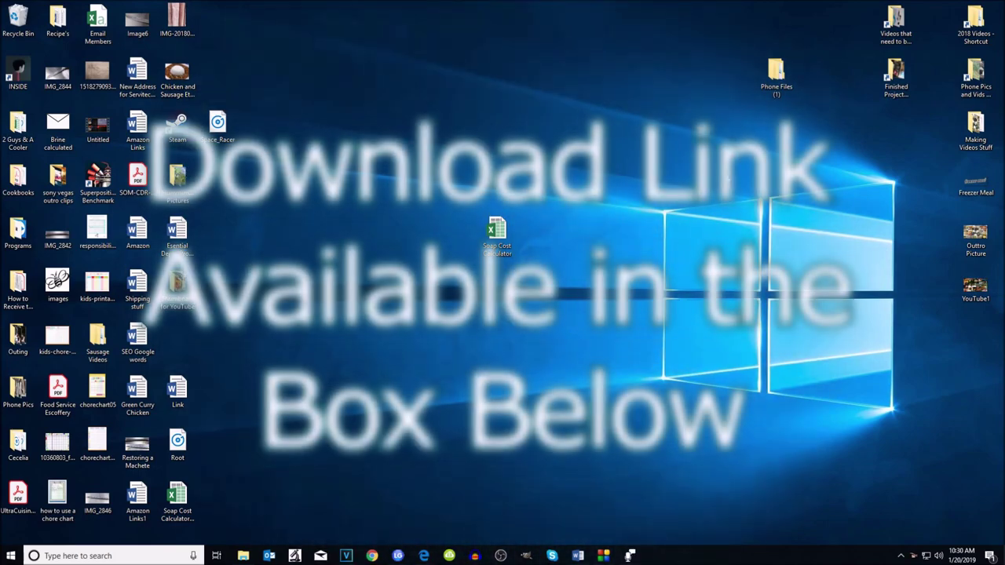
# Step: Open the Soap Cost Calculator workbook, look over its calculator sheet, and return to the Ingredients sheet
pyautogui.doubleClick(498, 230)
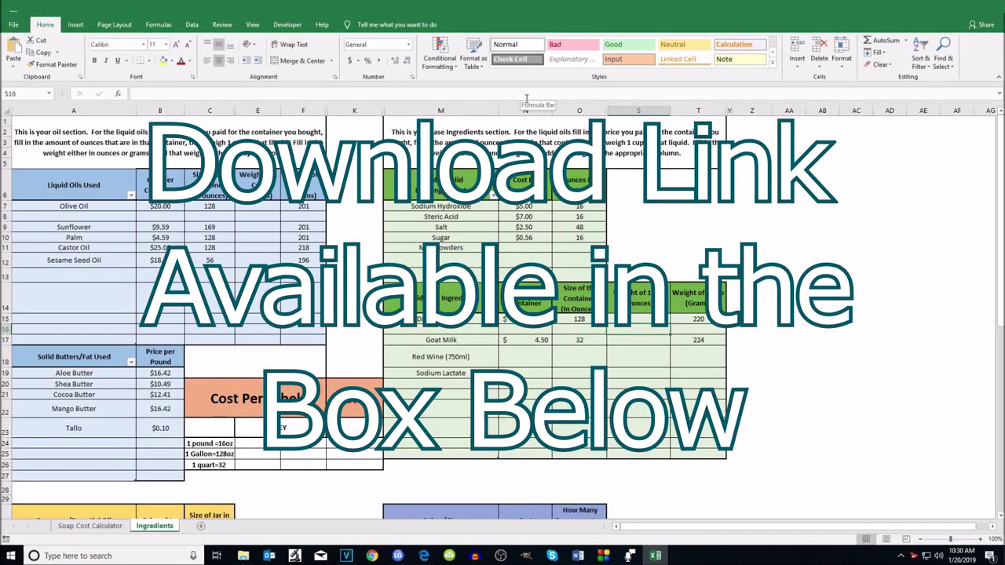
pyautogui.click(102, 529)
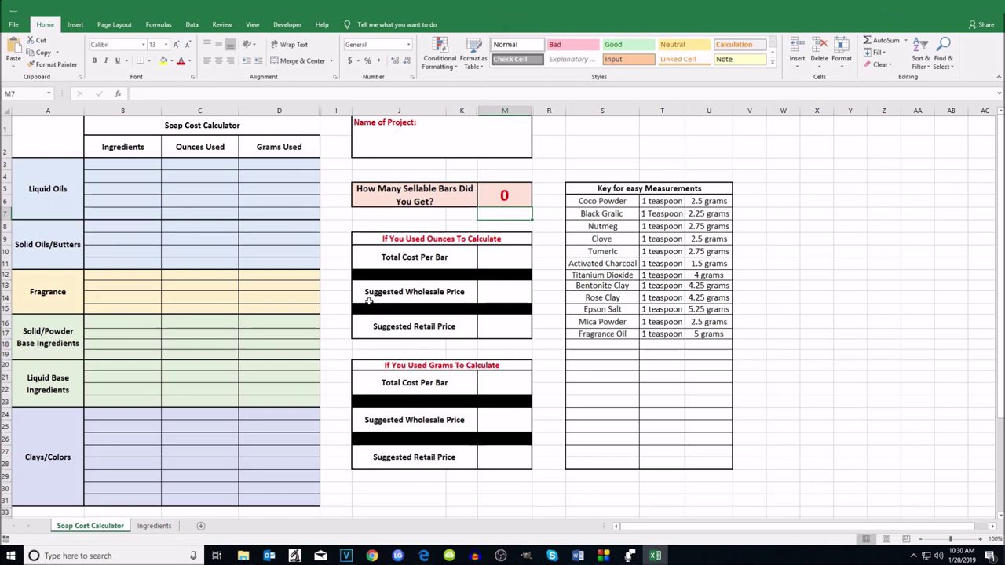
pyautogui.click(156, 526)
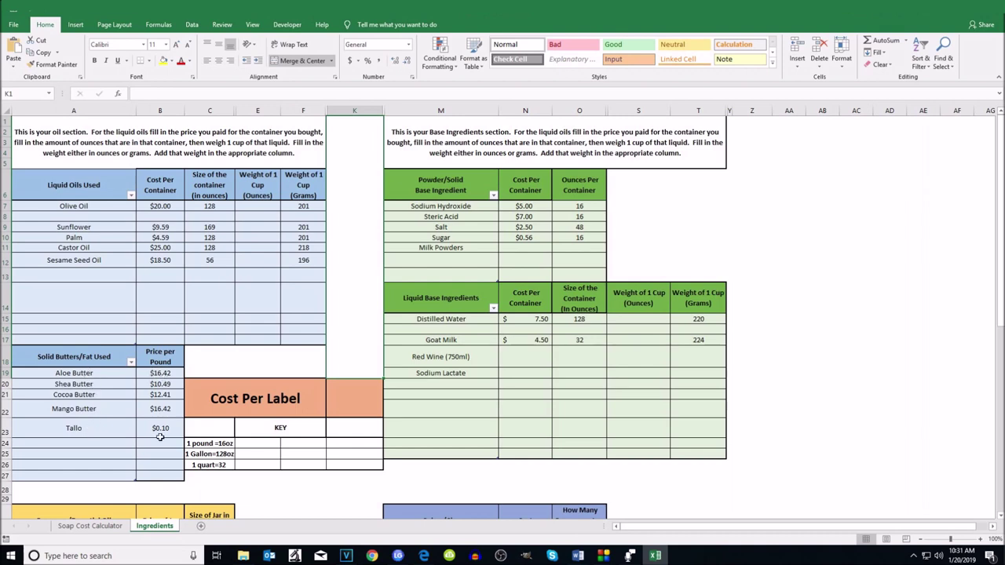
# Step: Delete the Tallo entry from the Solid Butters/Fat Used table
pyautogui.click(96, 428)
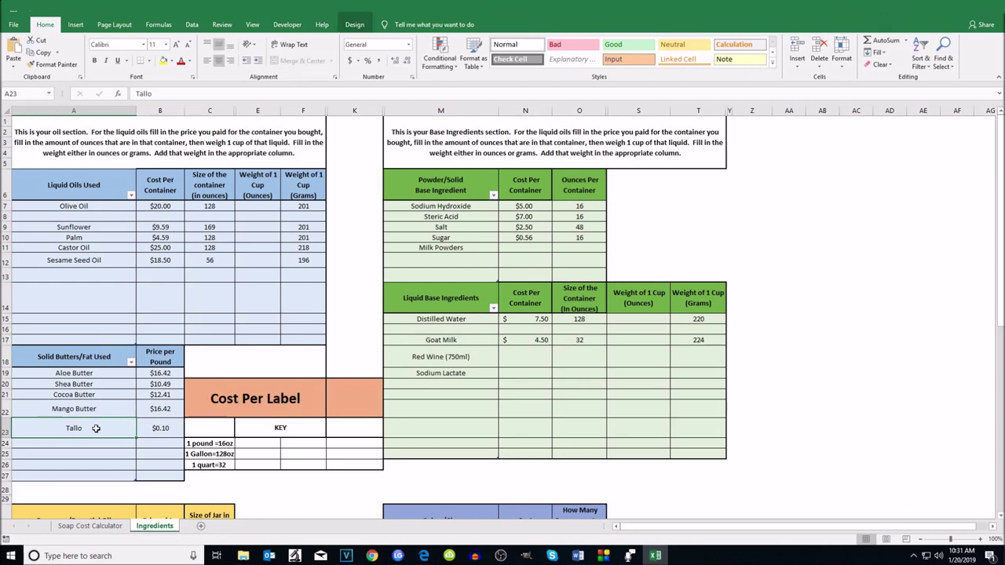
pyautogui.press('Delete')
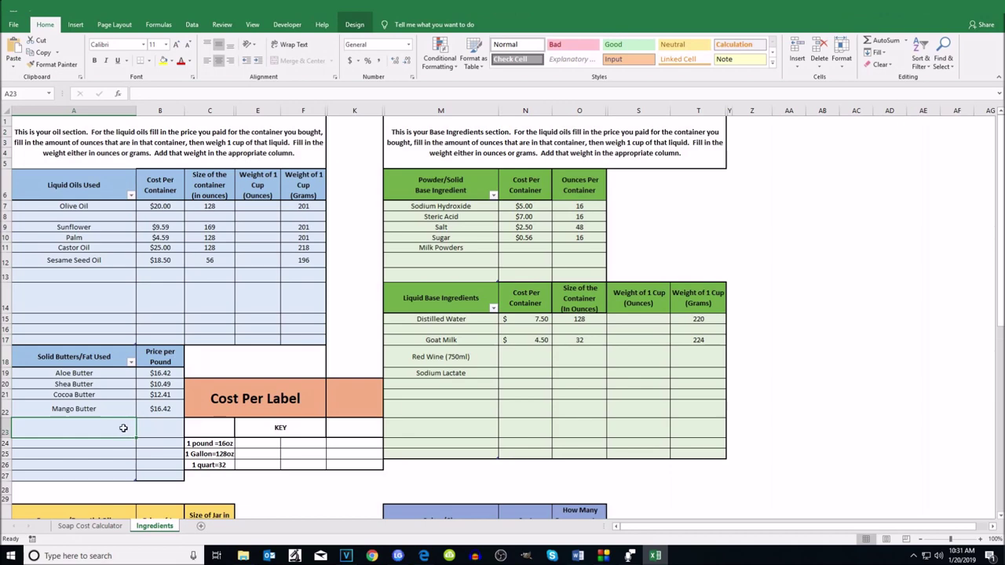
# Step: Replace the Milk Powders entry in the Powder/Solid Base Ingredient table with "Milk Powder"
pyautogui.click(465, 249)
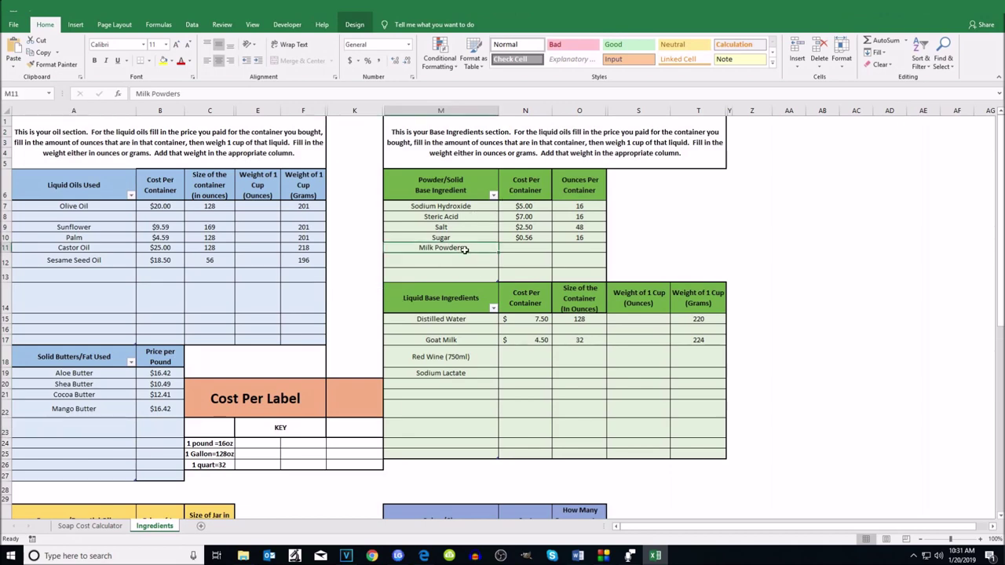
pyautogui.press('BackSpace')
pyautogui.press('Return')
pyautogui.click(464, 250)
pyautogui.write('Milk')
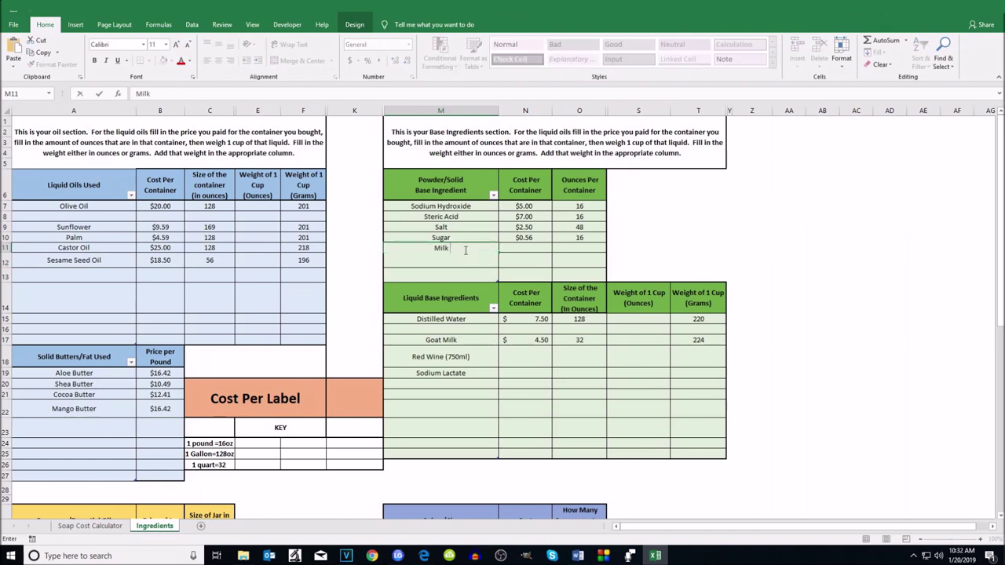
pyautogui.write(' Powder')
pyautogui.press('Tab')
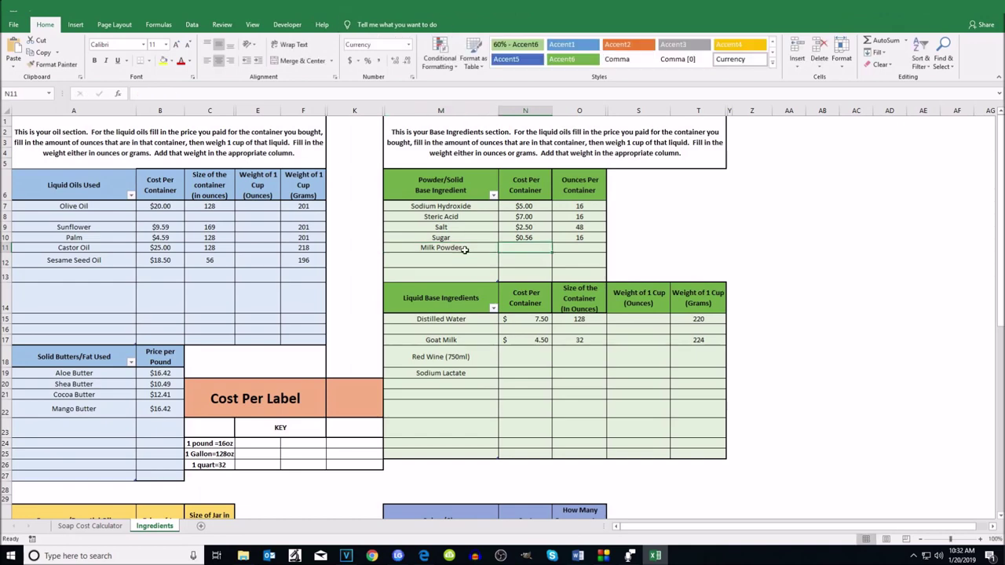
# Step: Add "Kombucha" below Sodium Lactate in the Liquid Base Ingredients table
pyautogui.click(436, 384)
pyautogui.write('Kombucha')
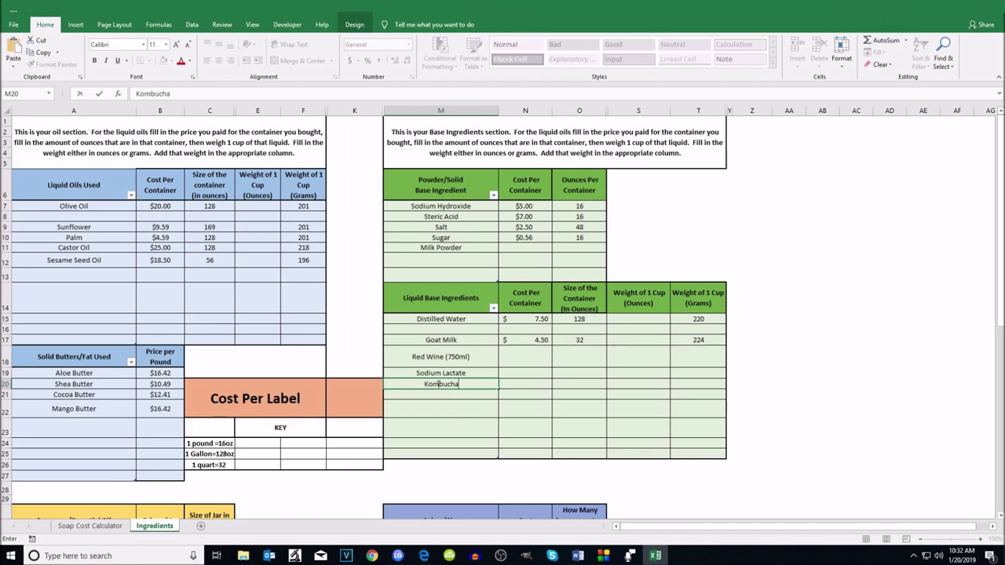
pyautogui.press('Return')
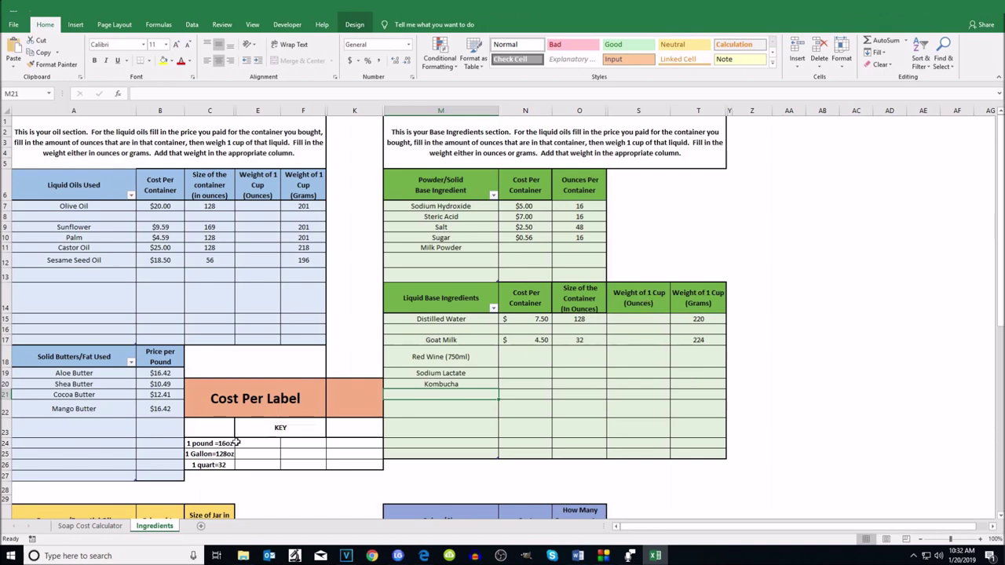
# Step: Enter a Cost Per Label of .05
pyautogui.scroll(-3, 295, 383)
pyautogui.click(351, 290)
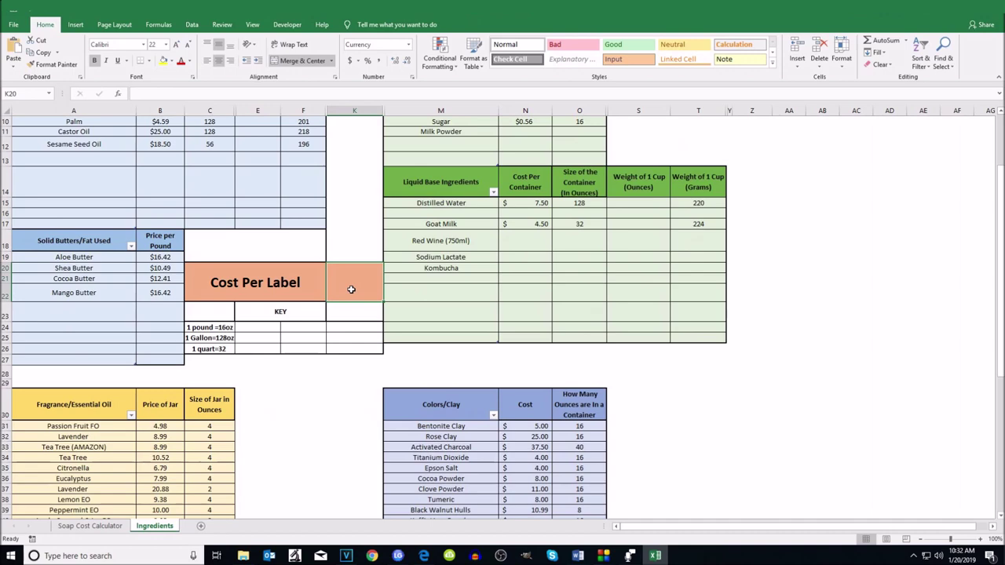
pyautogui.write('.05')
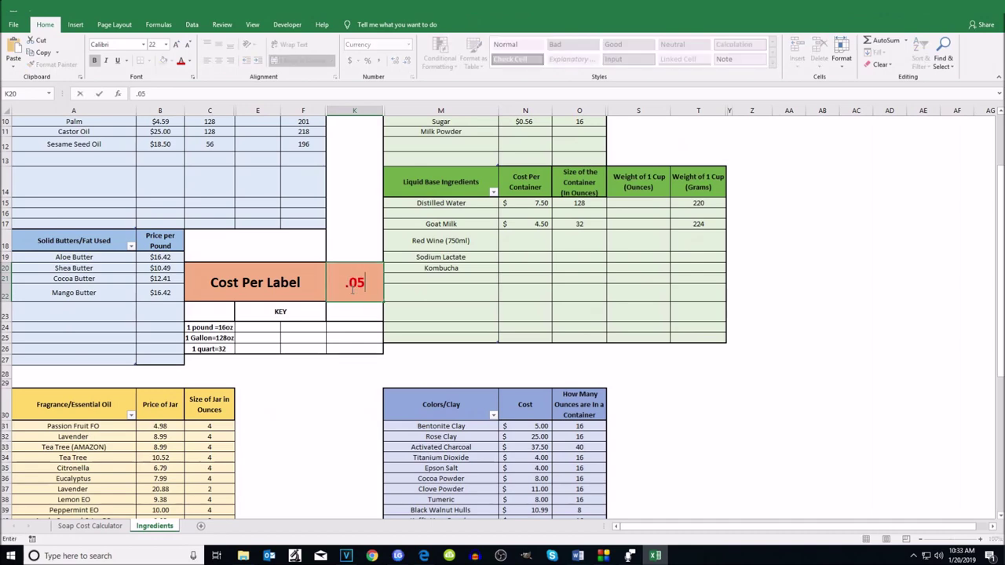
pyautogui.press('Return')
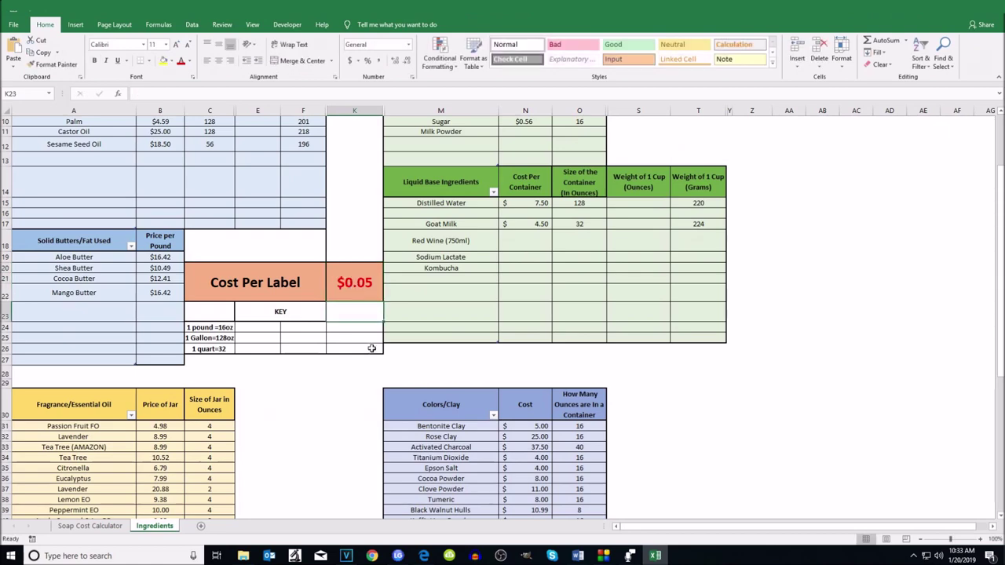
# Step: Change the Cost Per Label to 0.01
pyautogui.doubleClick(355, 281)
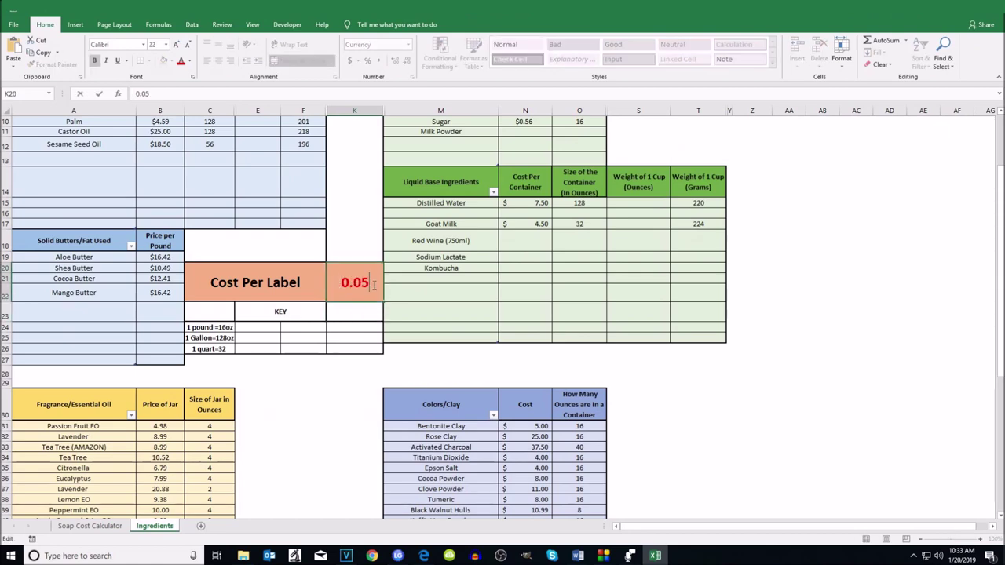
pyautogui.press('BackSpace')
pyautogui.write('0')
pyautogui.press('BackSpace')
pyautogui.write('1')
pyautogui.click(409, 340)
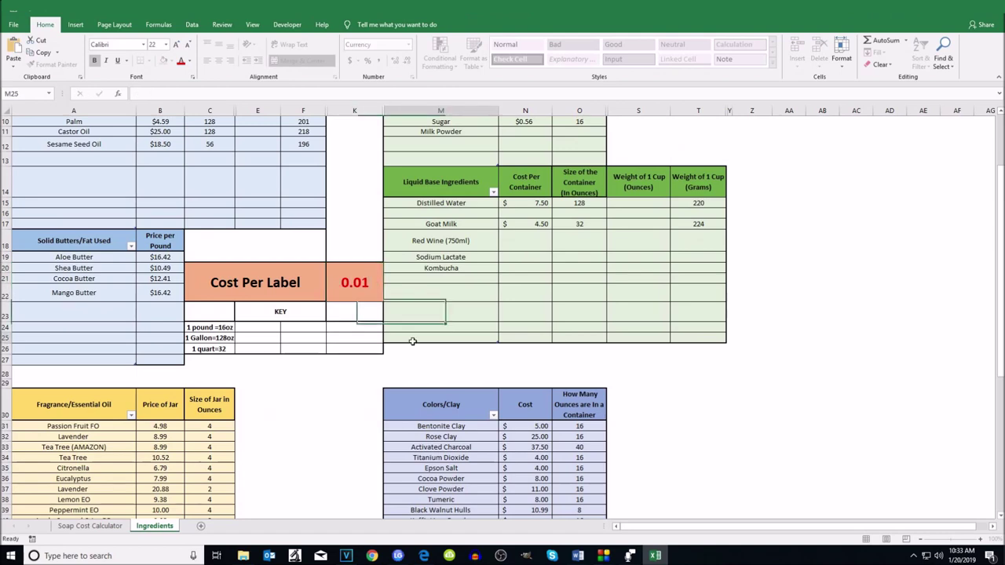
# Step: Review the unit conversion key and the Passion Fruit FO row's name, jar price and jar size
pyautogui.moveTo(213, 328); pyautogui.dragTo(357, 349)
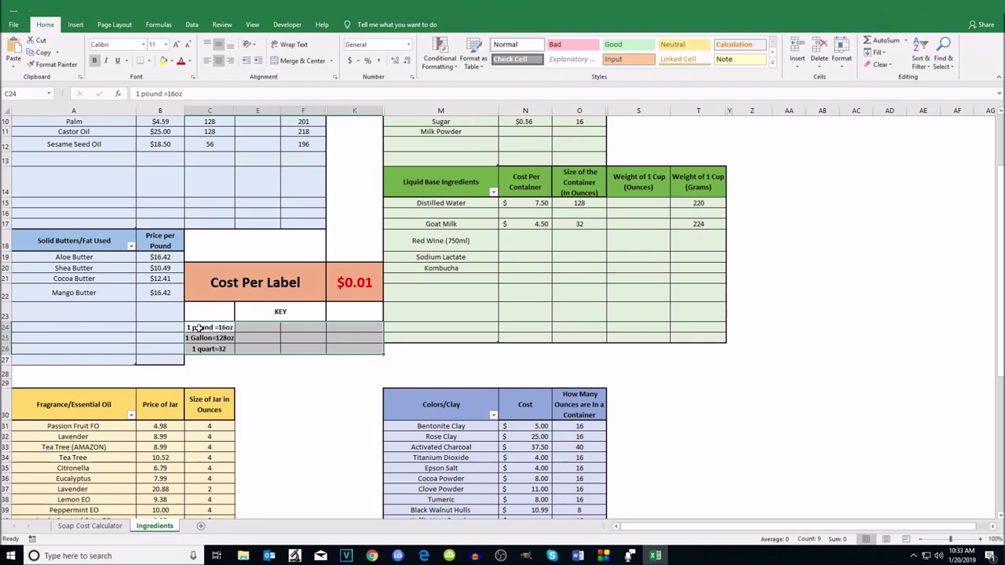
pyautogui.click(246, 332)
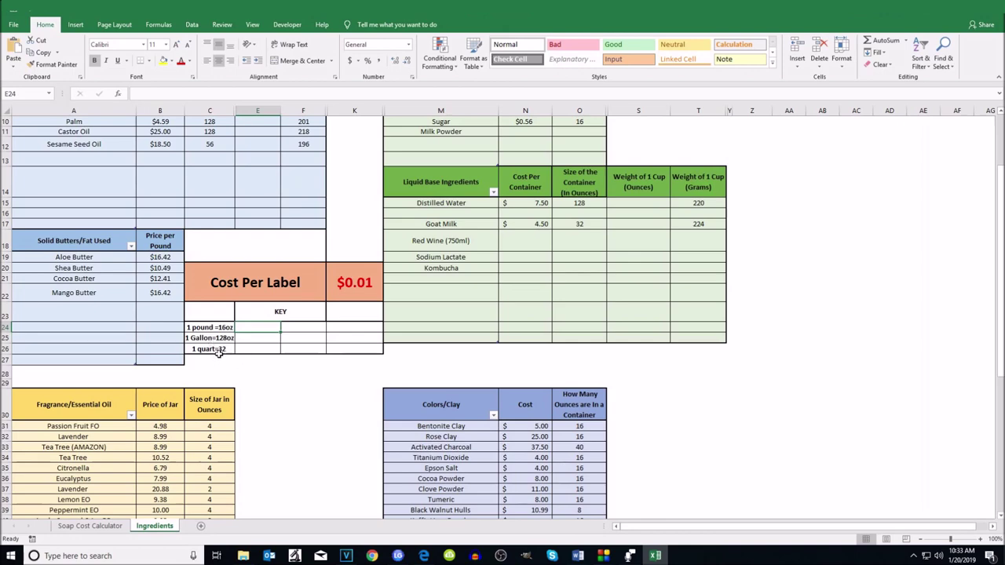
pyautogui.scroll(-2, 292, 331)
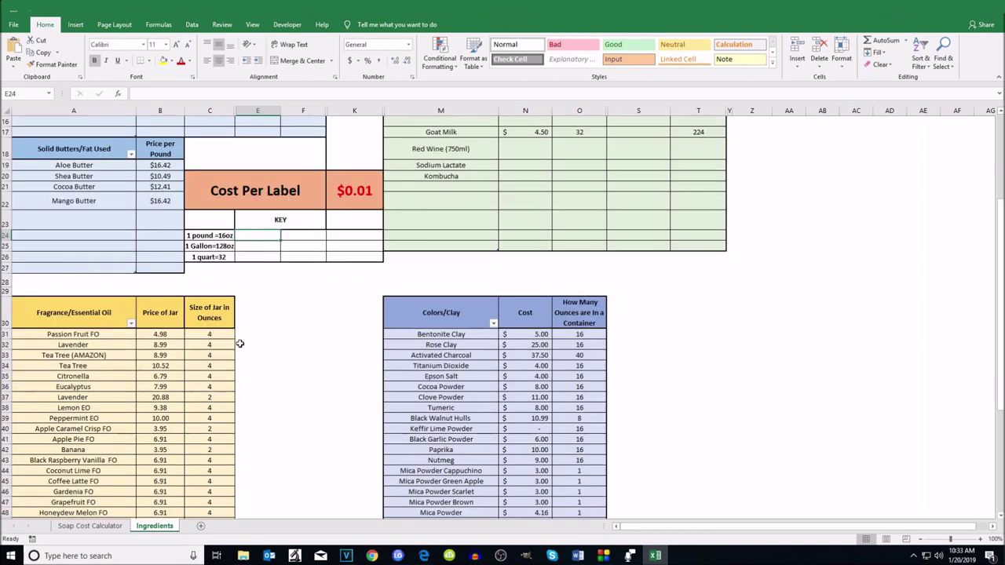
pyautogui.scroll(-1, 353, 330)
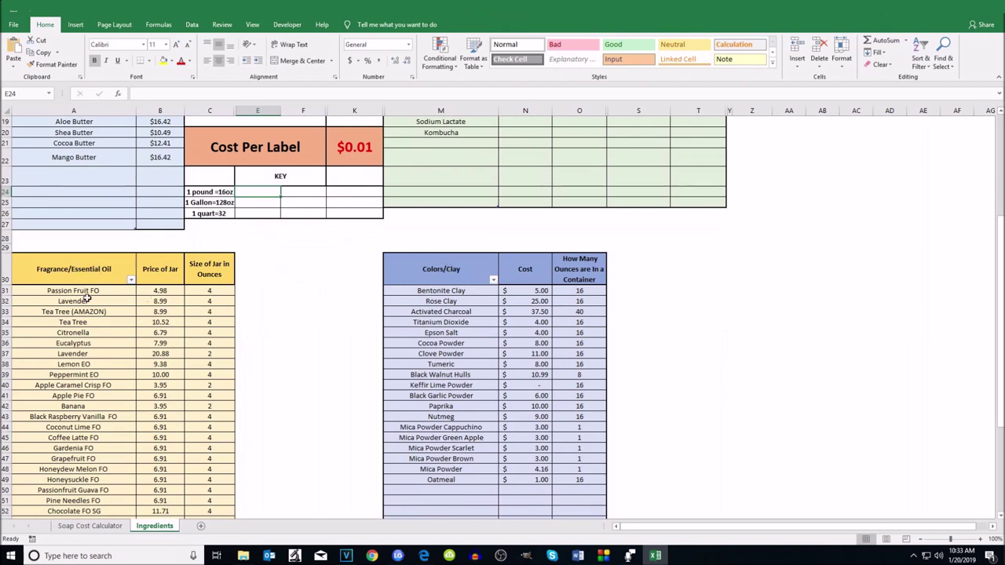
pyautogui.click(43, 289)
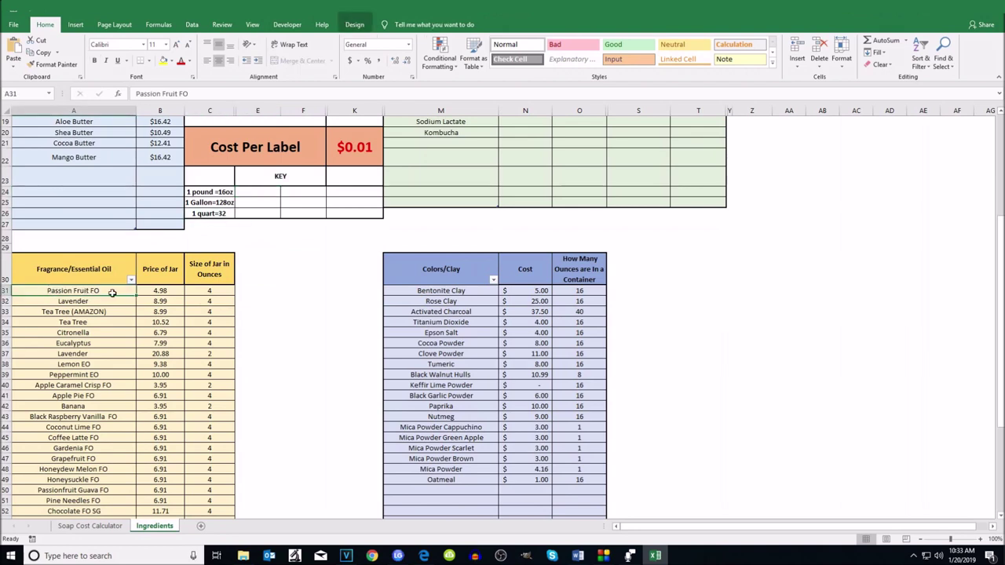
pyautogui.click(166, 290)
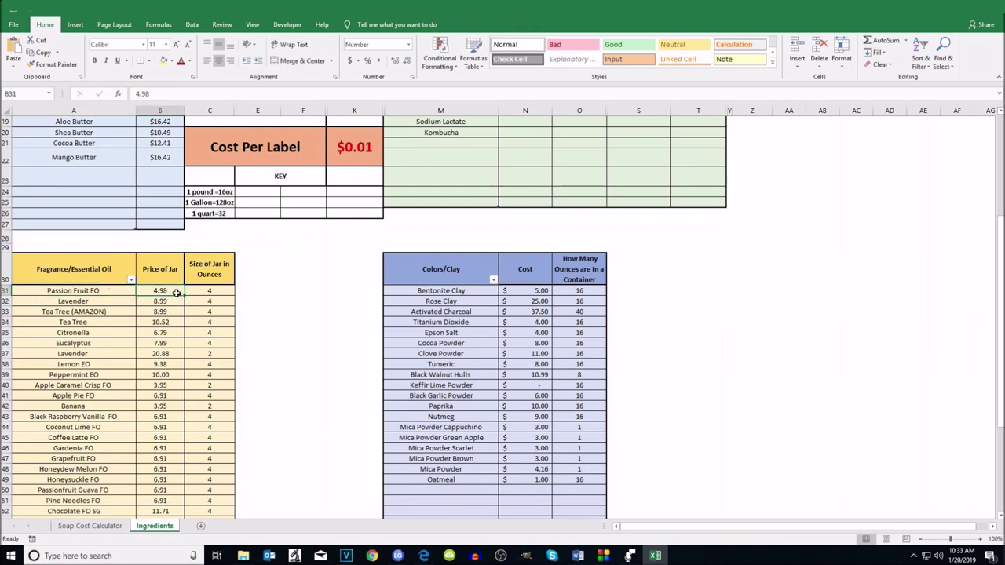
pyautogui.click(222, 290)
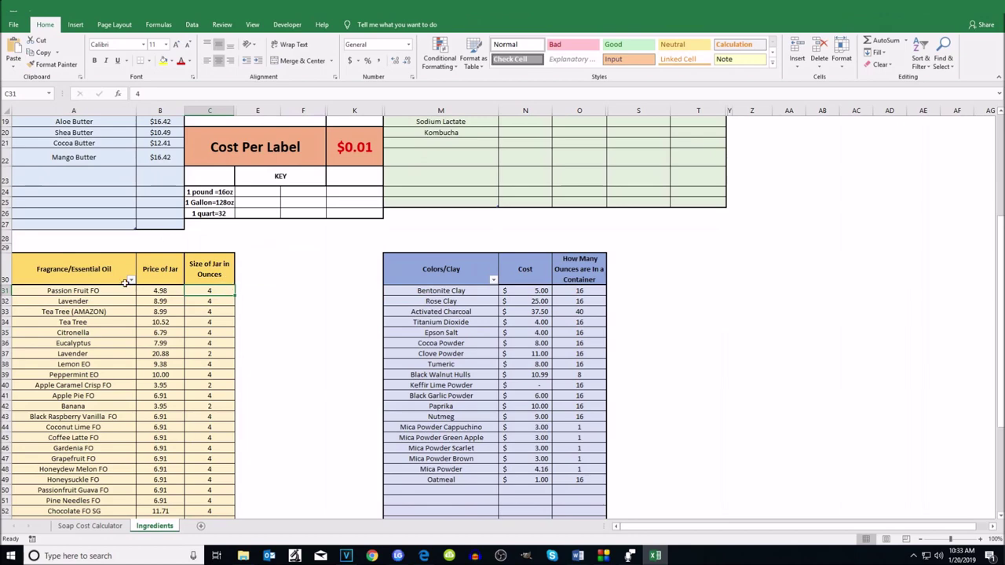
# Step: Clear the last five names in the Fragrance/Essential Oil table, from Lemon Grass up to Passionfruit Guava FO
pyautogui.scroll(-1, 125, 283)
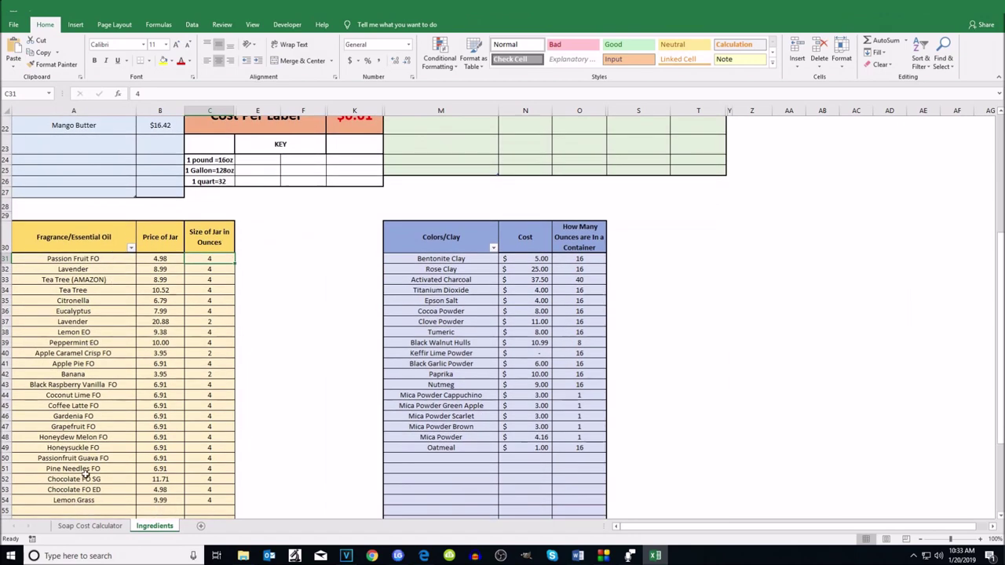
pyautogui.click(92, 500)
pyautogui.press('Delete')
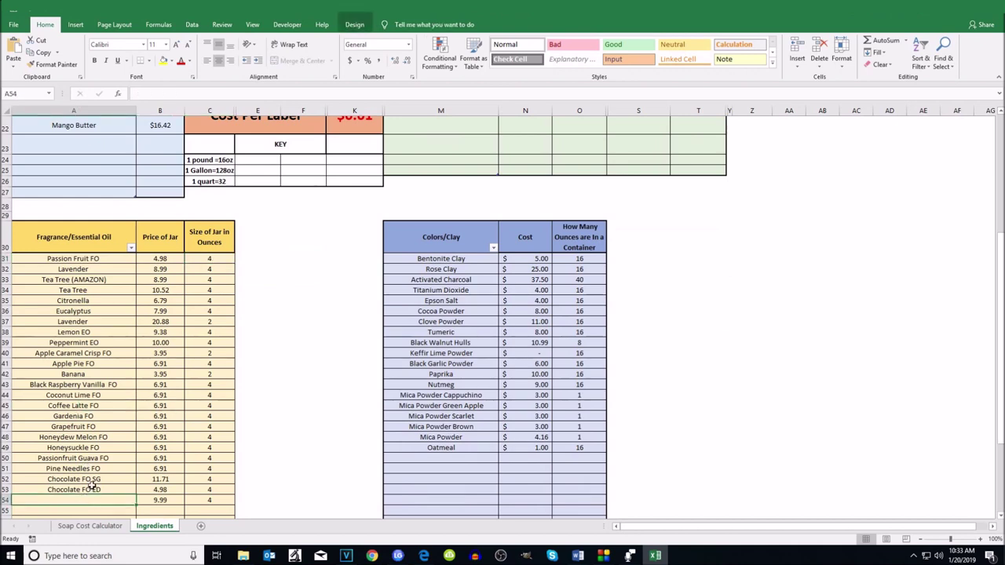
pyautogui.click(92, 490)
pyautogui.press('Delete')
pyautogui.click(91, 479)
pyautogui.press('Delete')
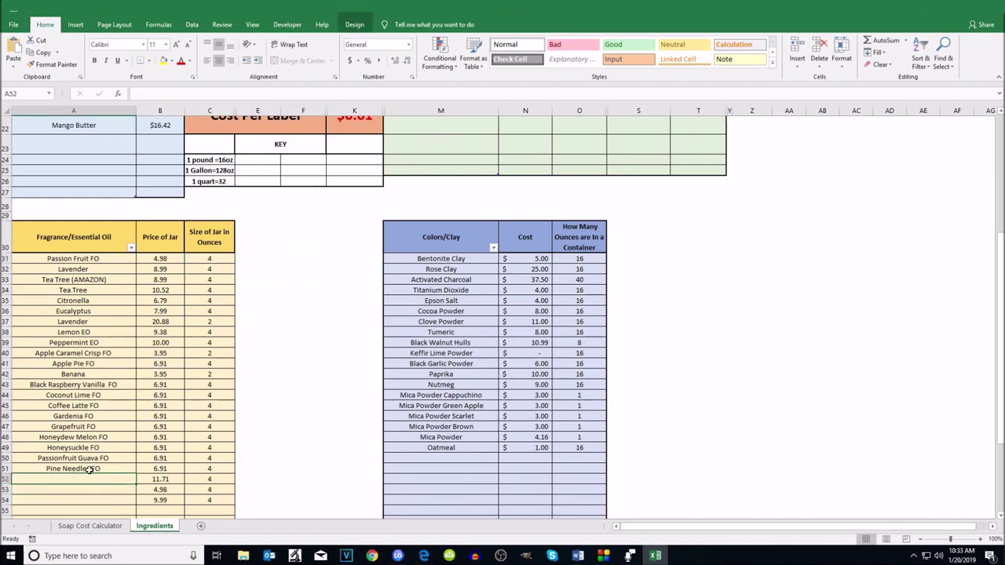
pyautogui.click(92, 468)
pyautogui.press('Delete')
pyautogui.click(92, 458)
pyautogui.press('Delete')
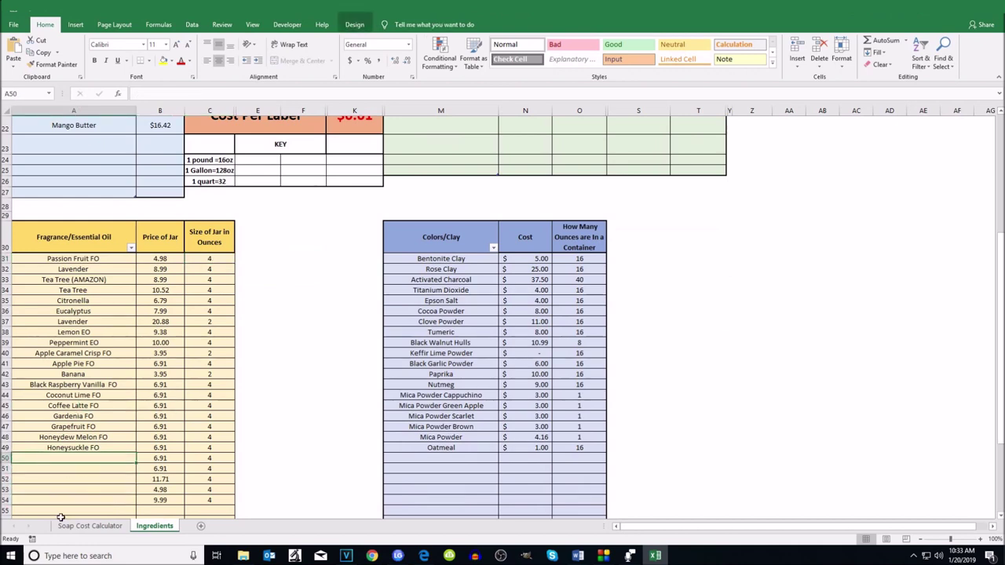
# Step: Undo the five fragrance name deletions
pyautogui.click(28, 11)
pyautogui.click(28, 11)
pyautogui.click(28, 11)
pyautogui.click(29, 11)
pyautogui.click(28, 11)
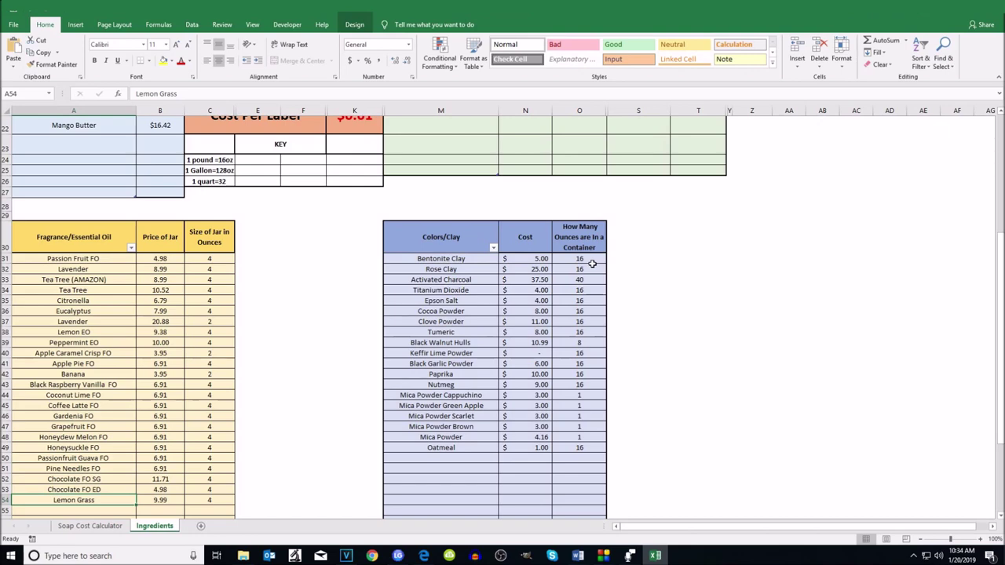
# Step: Enter "Coconut Oil" in the empty row below Olive Oil in the Liquid Oils Used table
pyautogui.scroll(7, 605, 329)
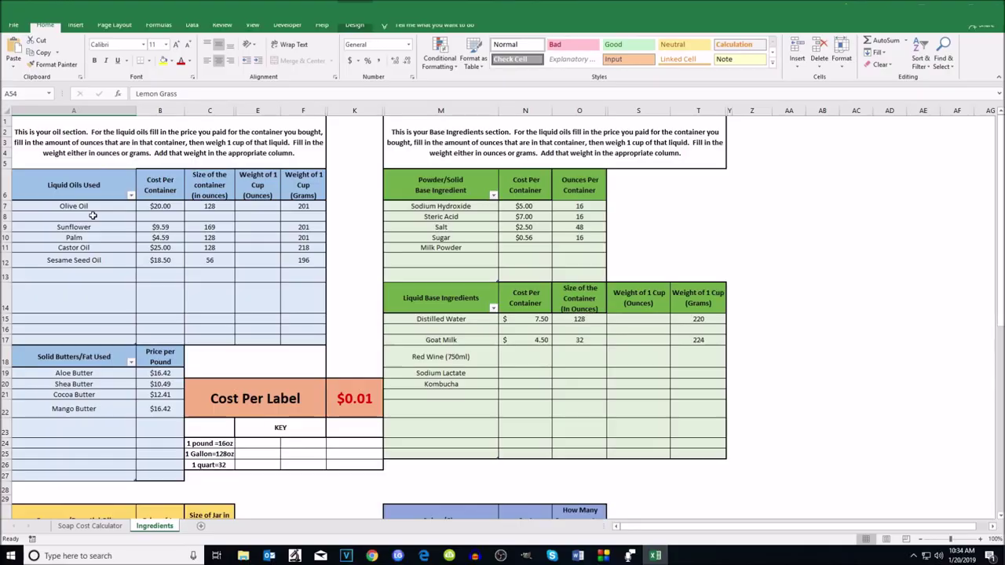
pyautogui.click(93, 216)
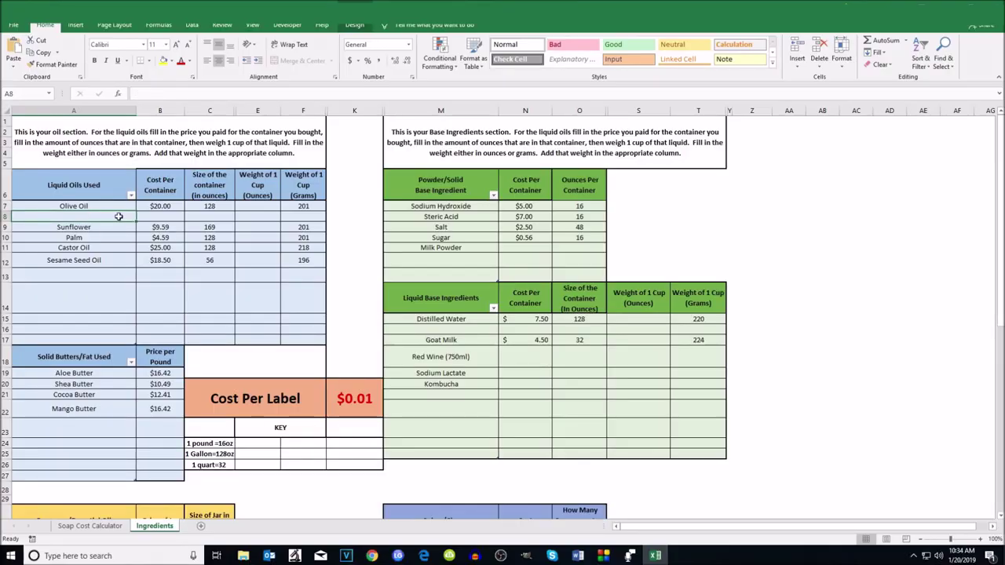
pyautogui.write('Castor Oil')
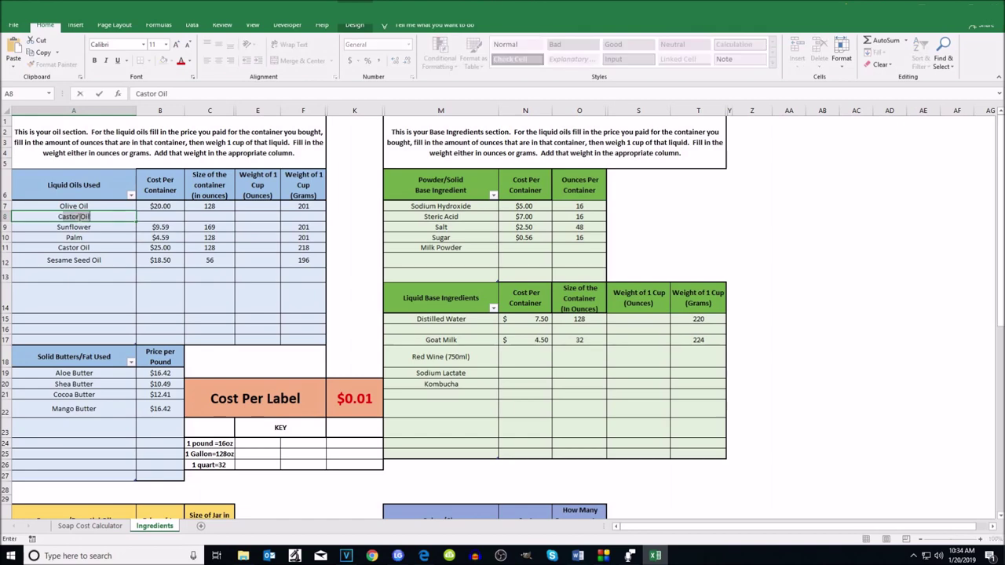
pyautogui.press('BackSpace')
pyautogui.press('BackSpace')
pyautogui.press('BackSpace')
pyautogui.press('BackSpace')
pyautogui.press('BackSpace')
pyautogui.press('BackSpace')
pyautogui.press('BackSpace')
pyautogui.write('Coconut Oil')
pyautogui.press('Tab')
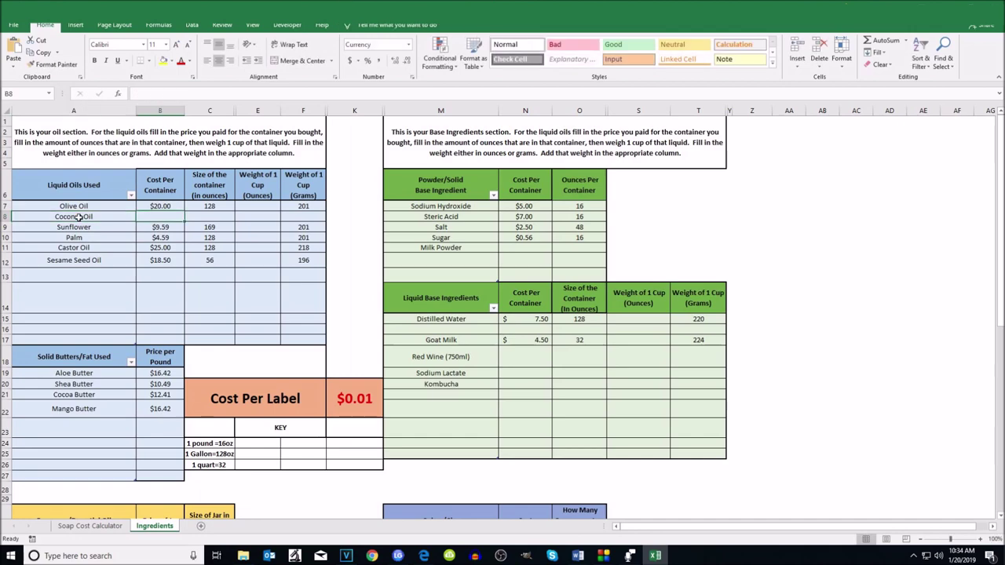
# Step: Set Coconut Oil's cost per container to 24.99 and its container size to 54 ounces
pyautogui.write('24.99')
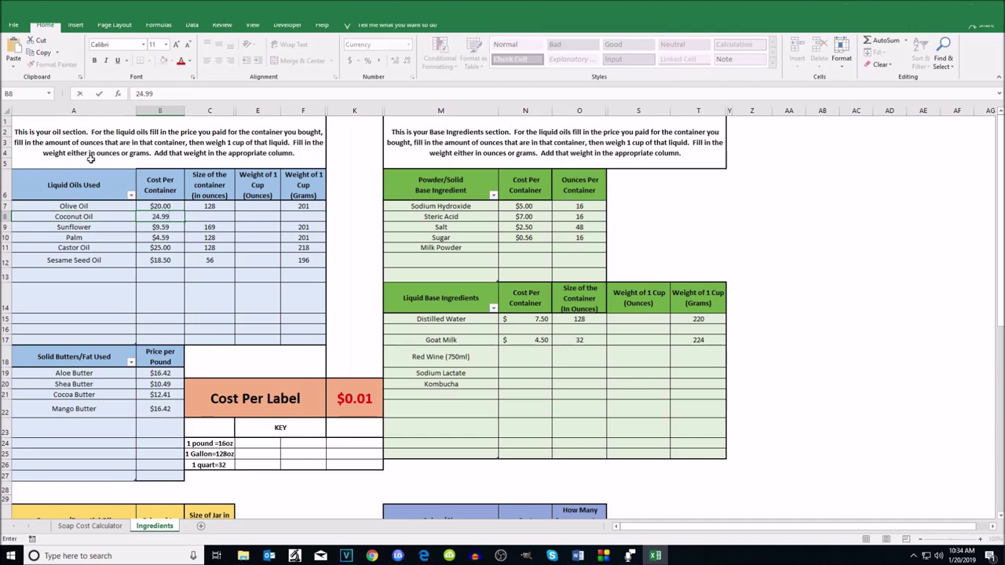
pyautogui.press('Tab')
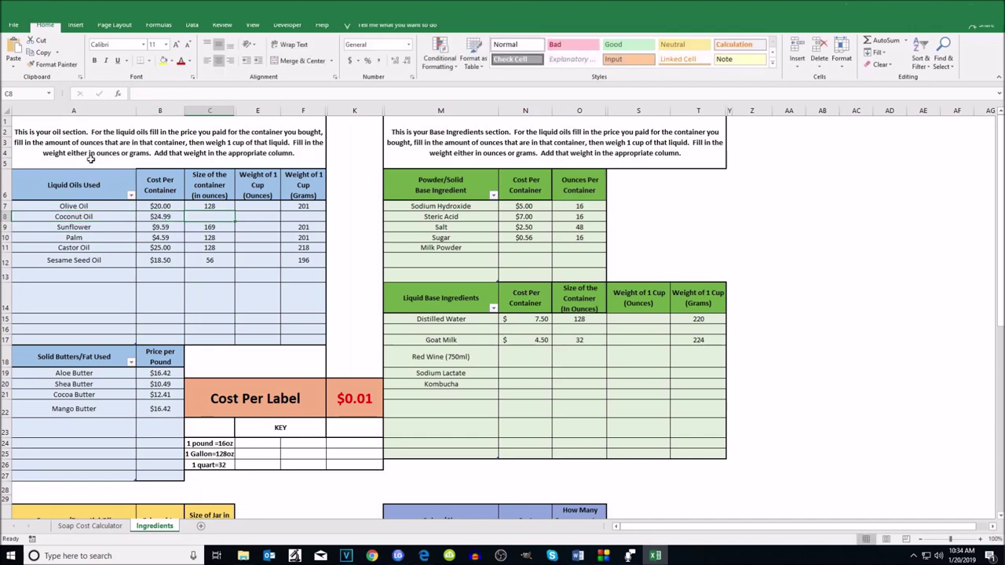
pyautogui.write('54')
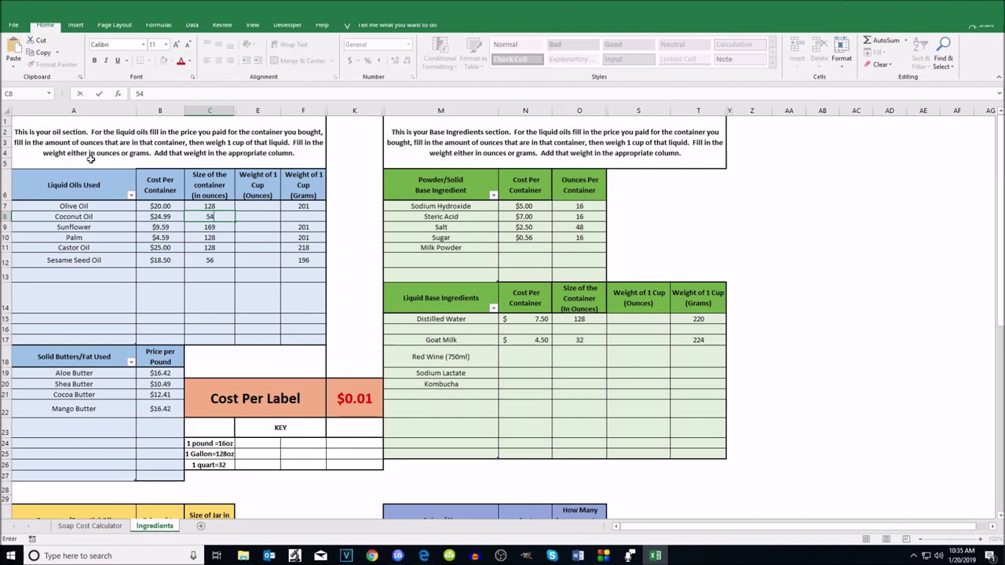
pyautogui.press('Tab')
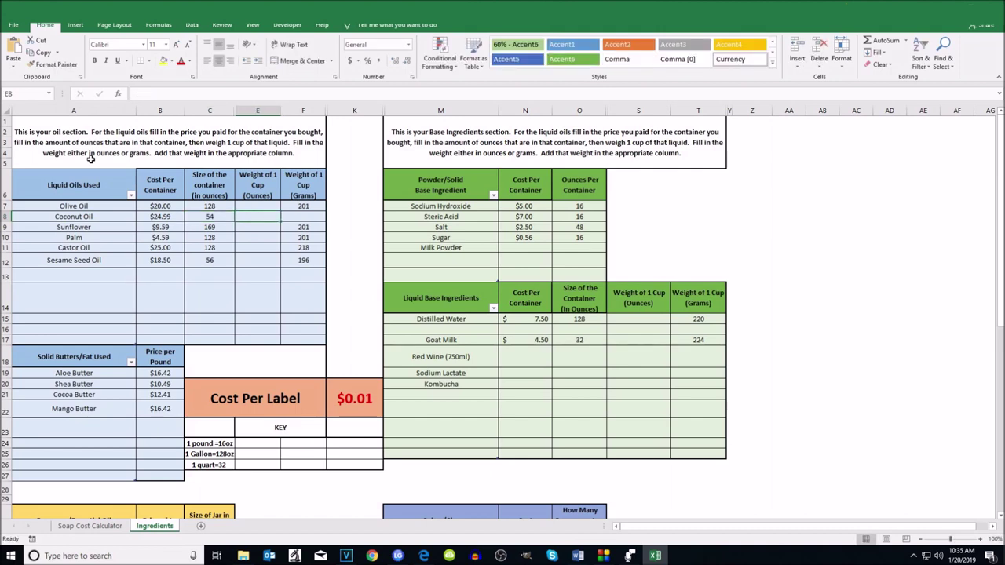
# Step: Set Coconut Oil's weight of 1 cup to 188 grams in the Liquid Oils Used table
pyautogui.press('Tab')
pyautogui.write('1')
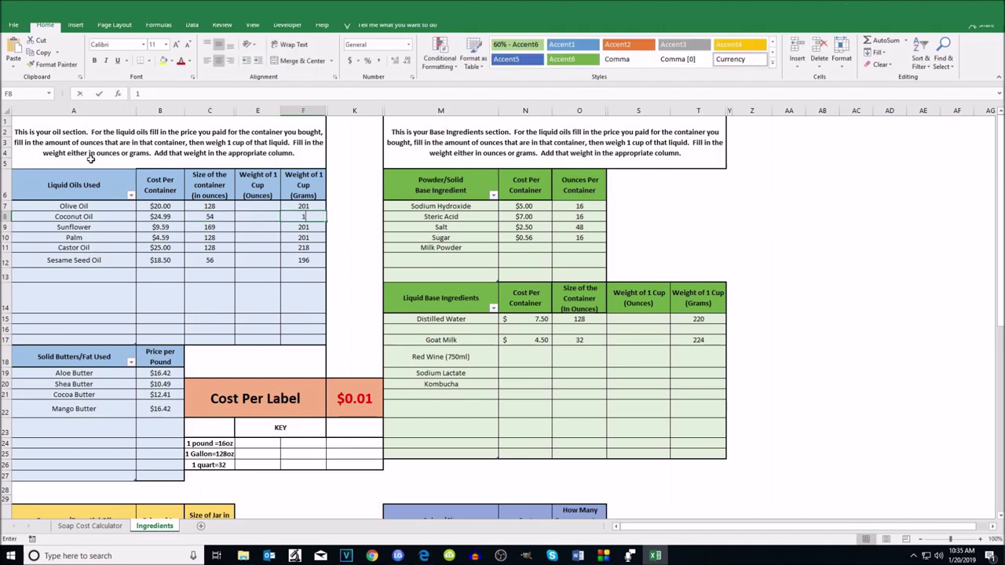
pyautogui.write('88')
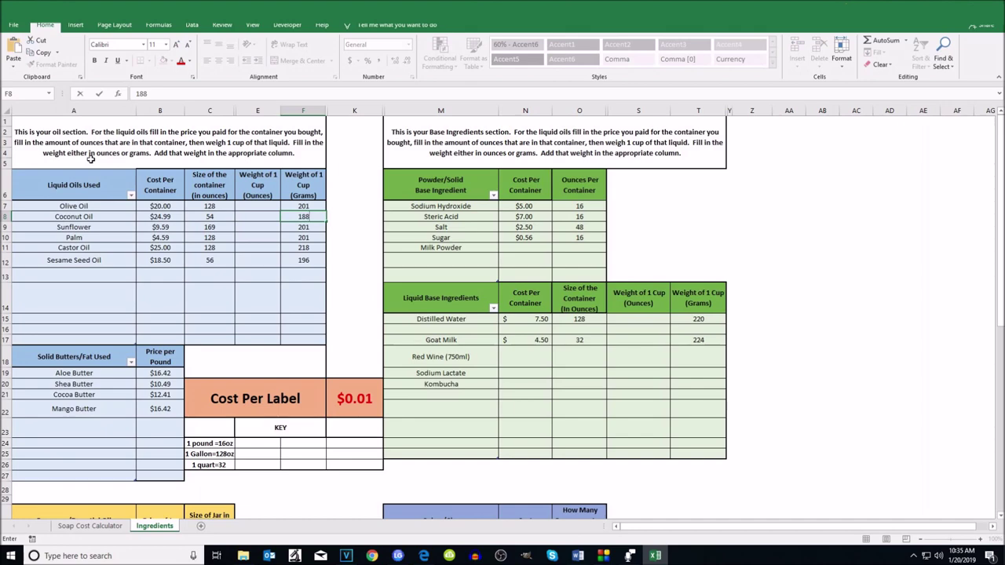
pyautogui.press('Return')
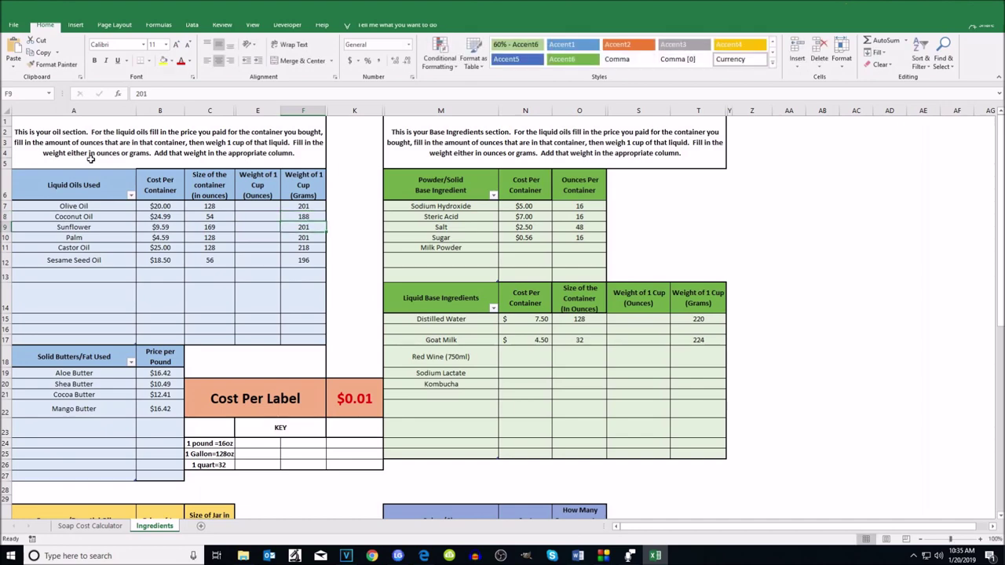
pyautogui.press('Up')
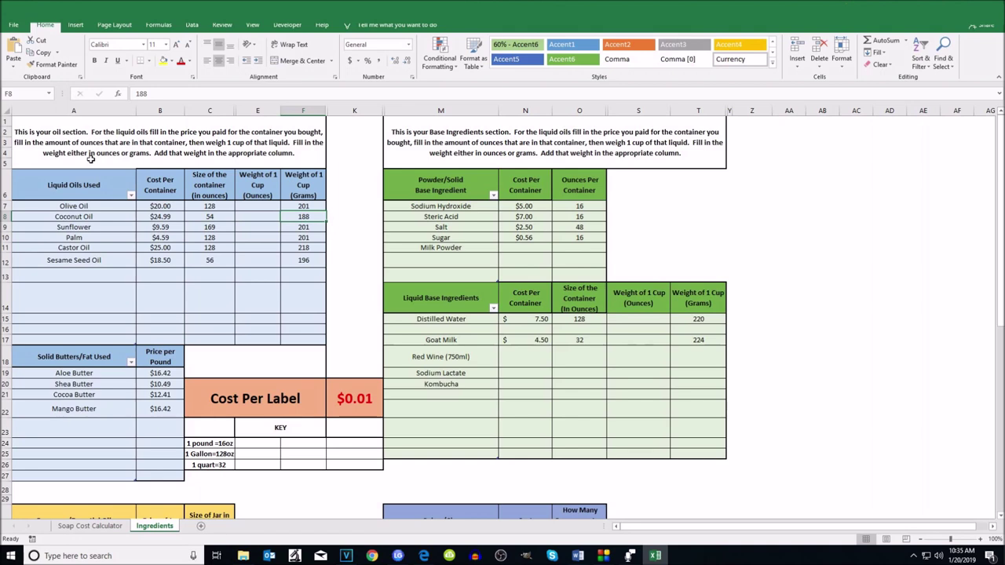
pyautogui.press('Left')
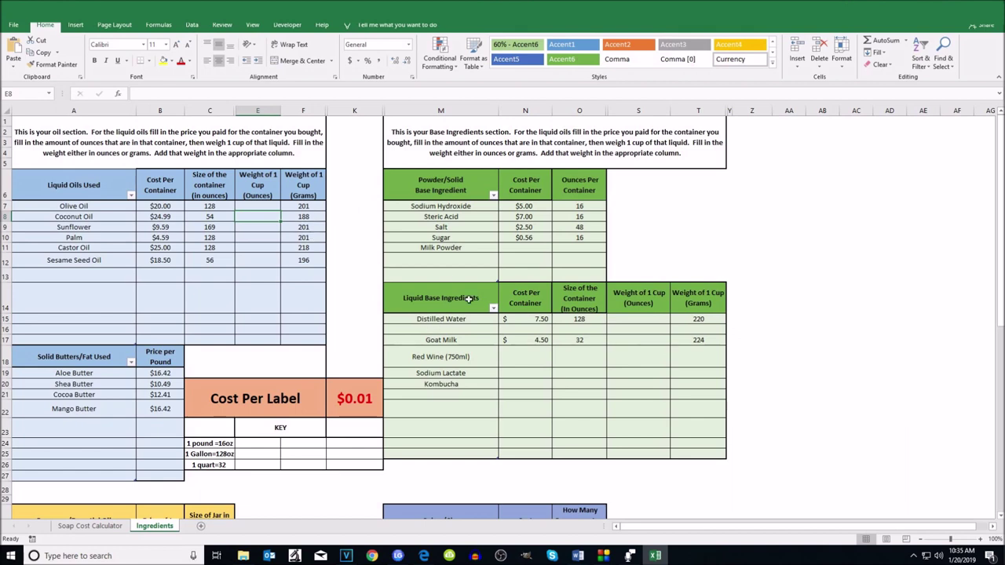
# Step: Enter "Buttermilk" in the empty row below Distilled Water, with a cost per container of 4.50 and a container size of 128 ounces
pyautogui.click(444, 330)
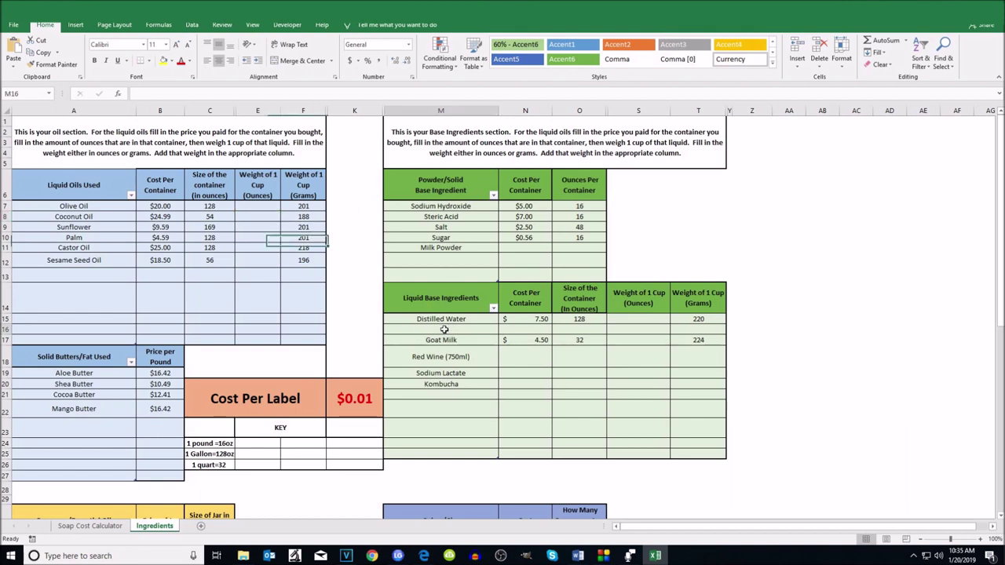
pyautogui.write('Buttermilk')
pyautogui.press('Tab')
pyautogui.write('4.50')
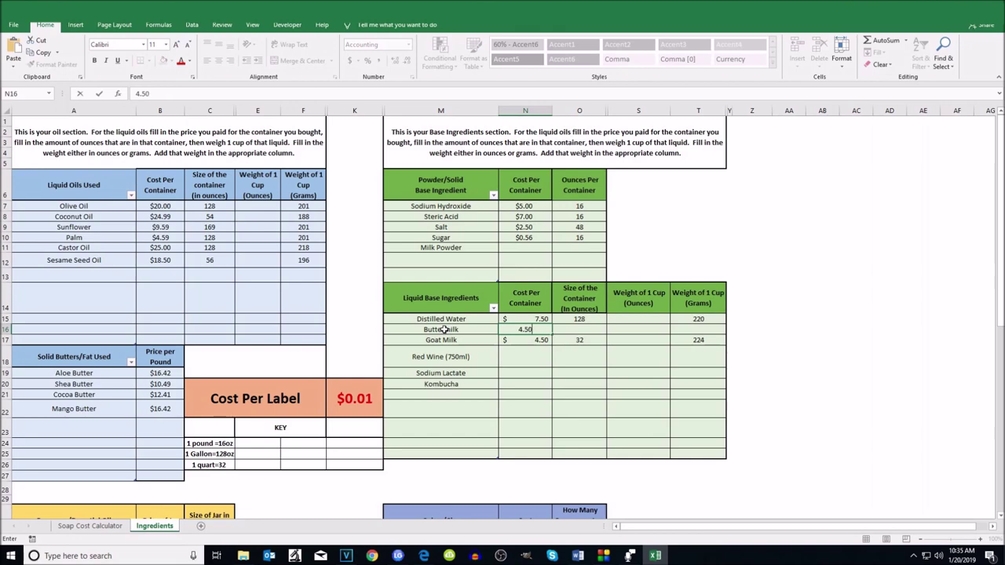
pyautogui.press('Tab')
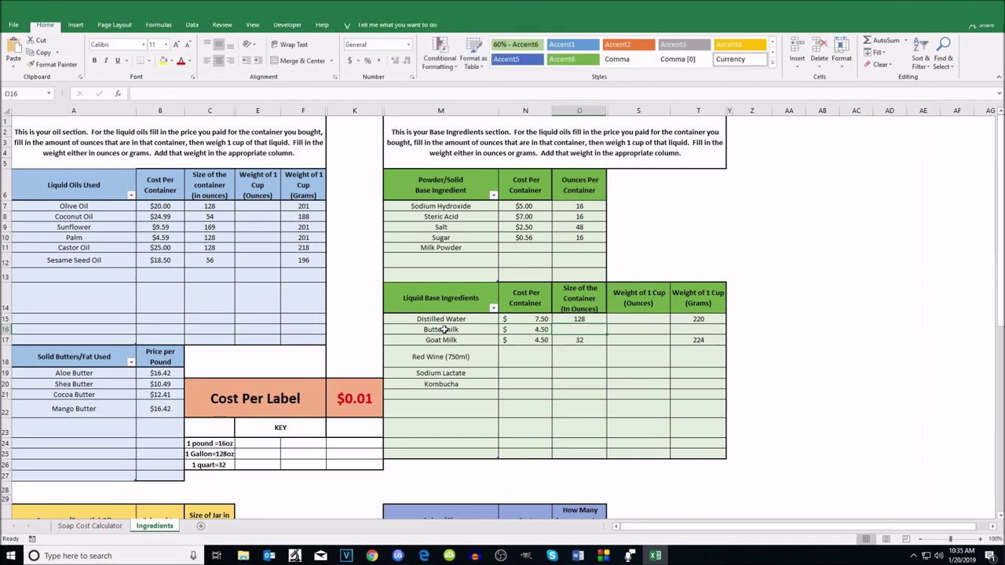
pyautogui.write('1')
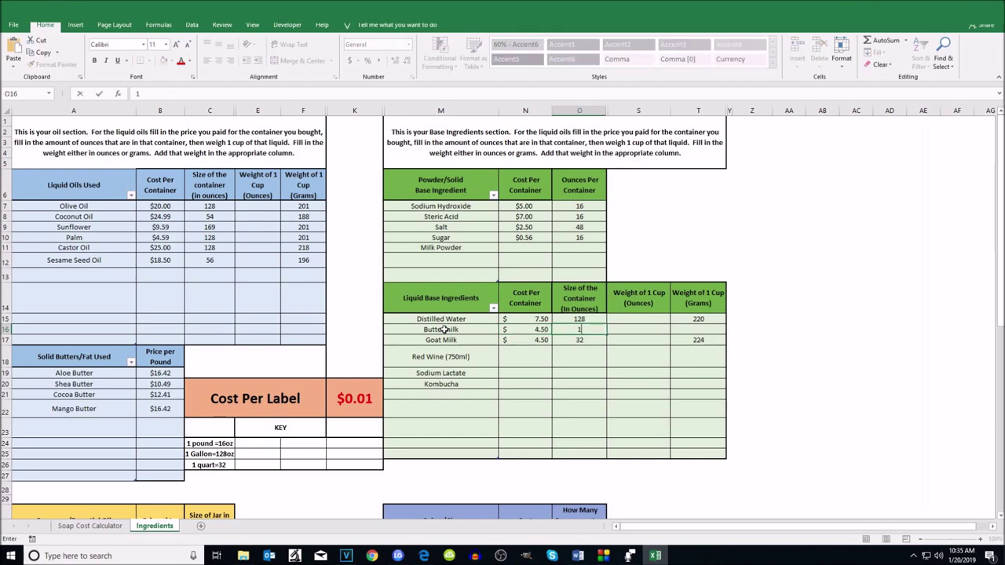
pyautogui.write('28')
# Step: Set Buttermilk's weight of 1 cup to 240 grams in the Liquid Base Ingredients table
pyautogui.click(631, 331)
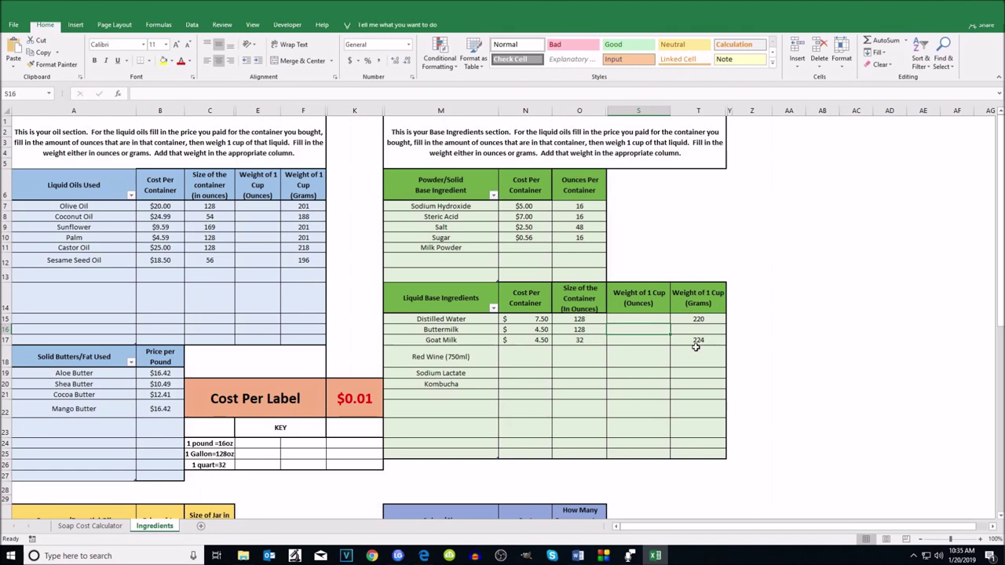
pyautogui.click(702, 330)
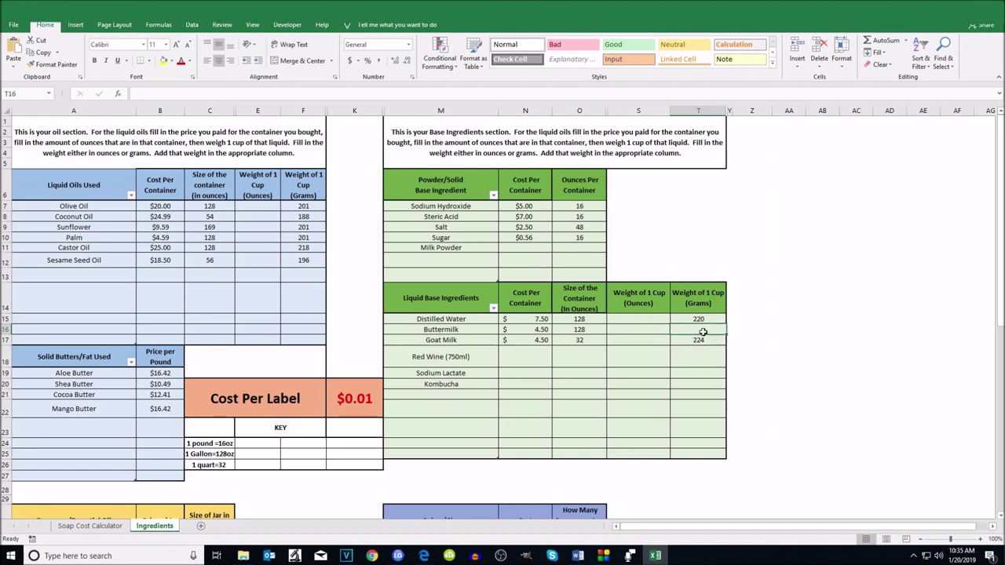
pyautogui.write('240')
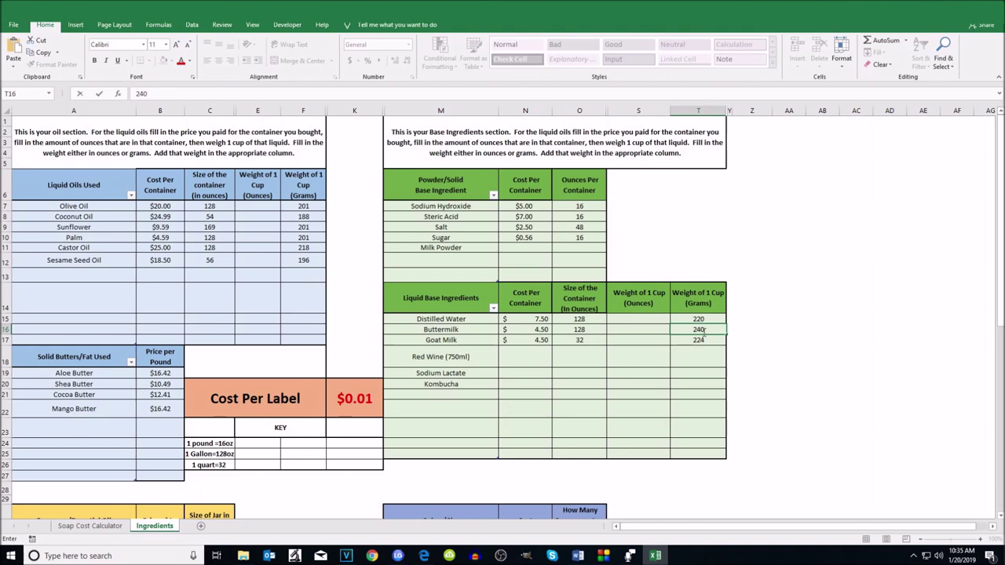
pyautogui.press('Return')
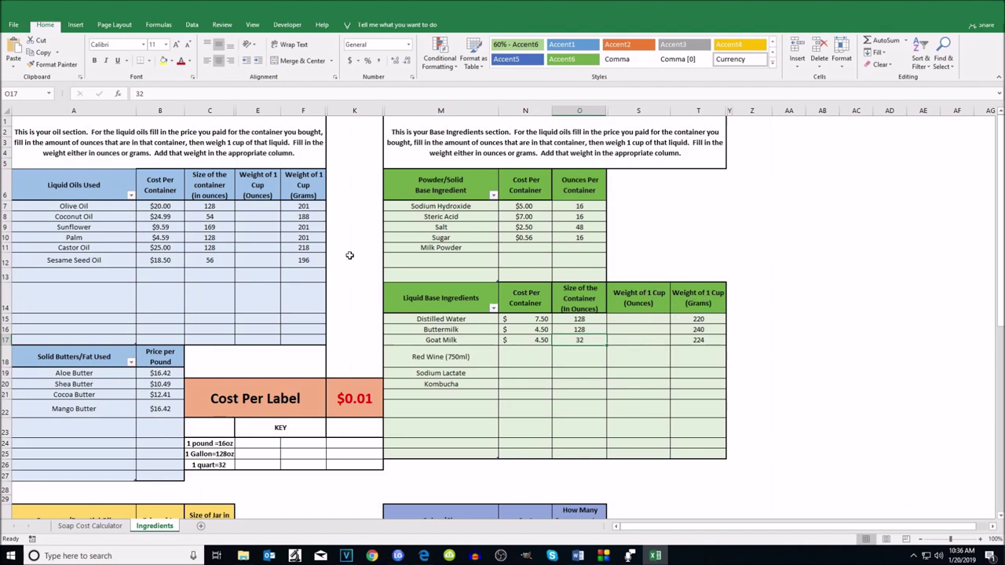
pyautogui.moveTo(319, 185); pyautogui.dragTo(320, 350)
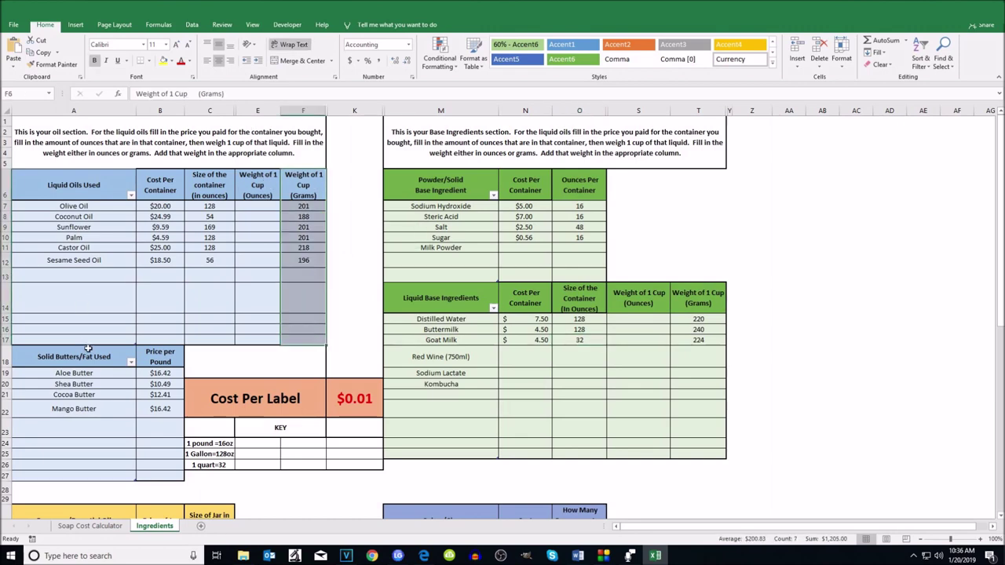
# Step: Switch to the Soap Cost Calculator sheet and place the workbook window beside the SoapCalc recipe
pyautogui.click(91, 527)
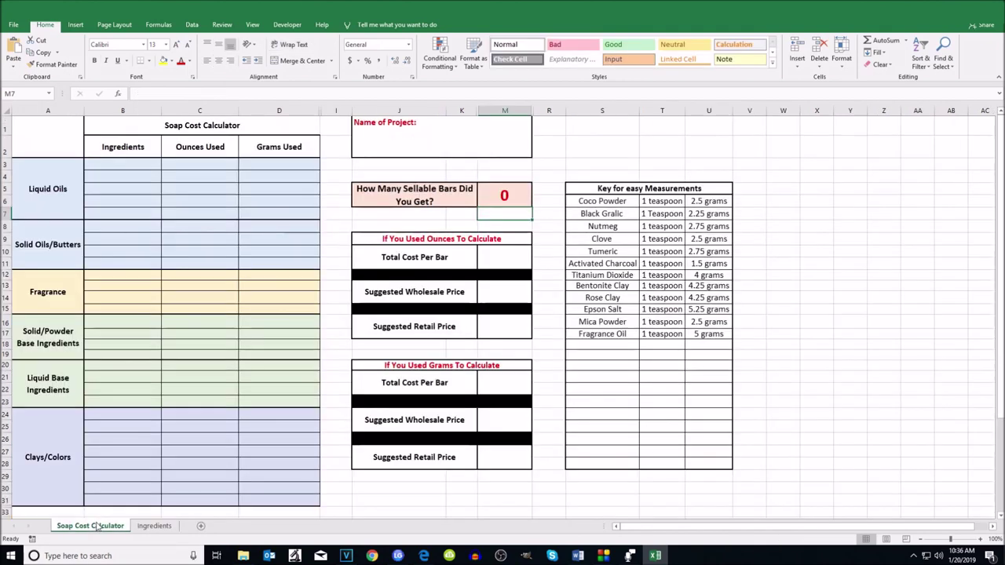
pyautogui.press('super+Down')
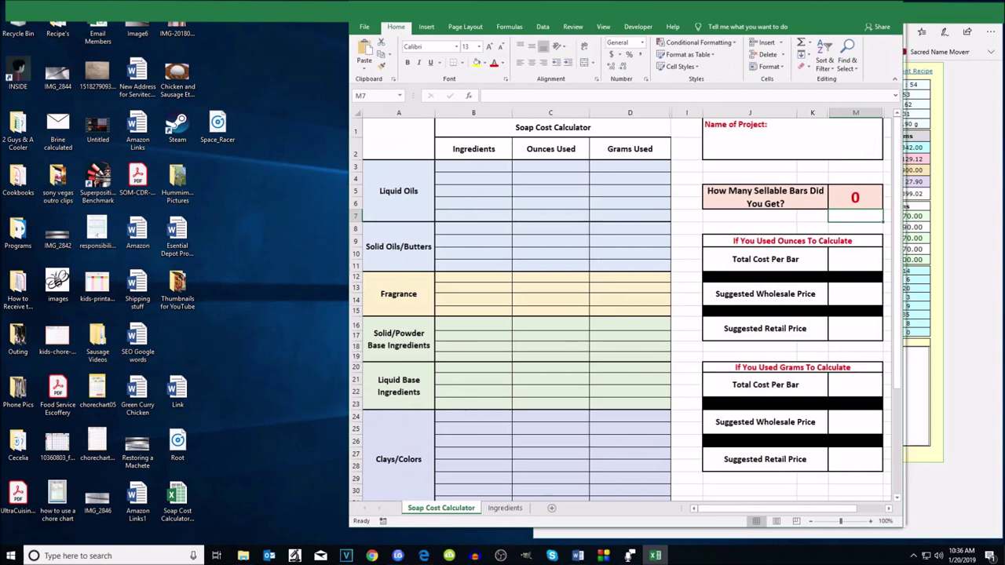
pyautogui.press('super+Left')
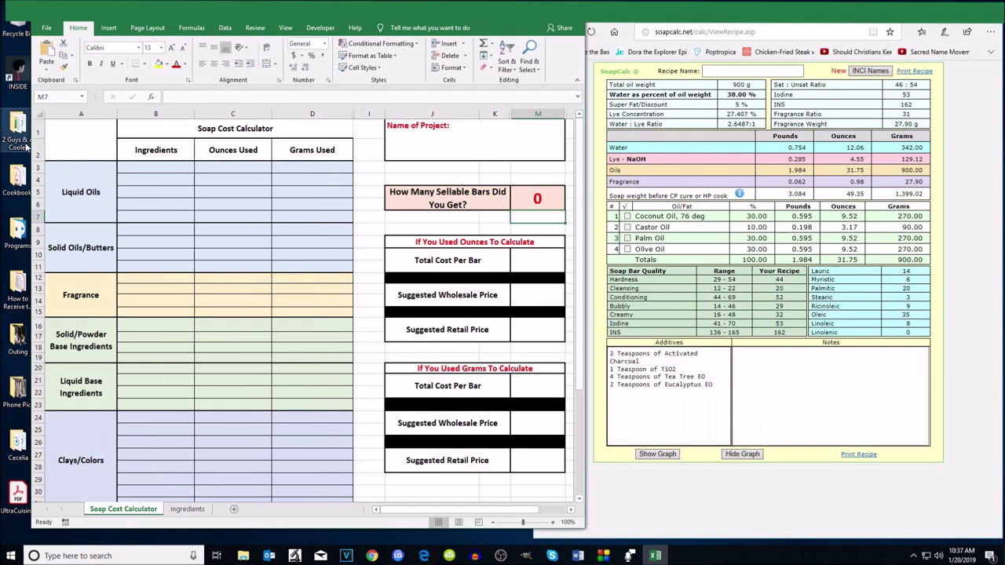
# Step: Choose Coconut Oil and Castor Oil as the ingredients in the first two Liquid Oils rows
pyautogui.click(152, 168)
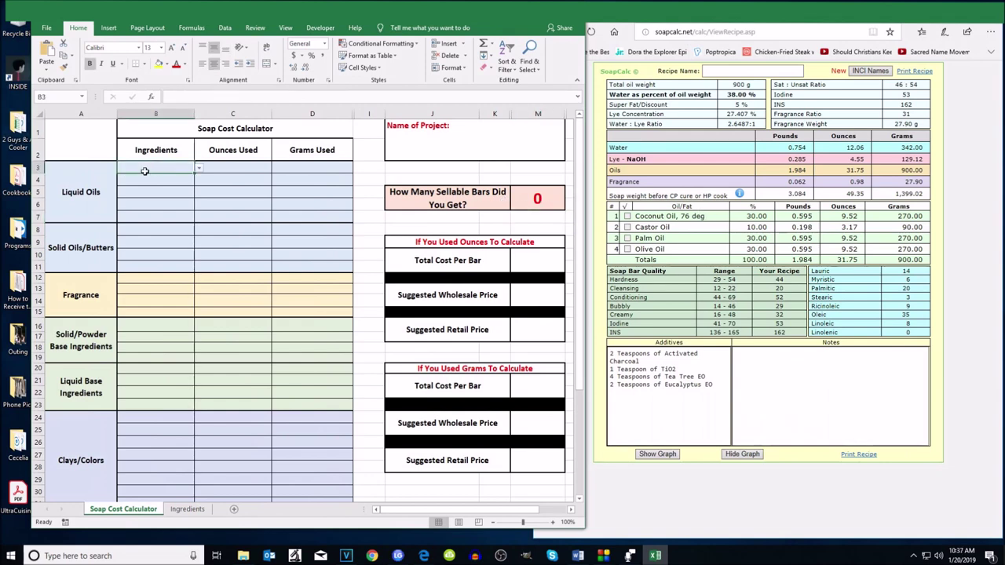
pyautogui.click(200, 168)
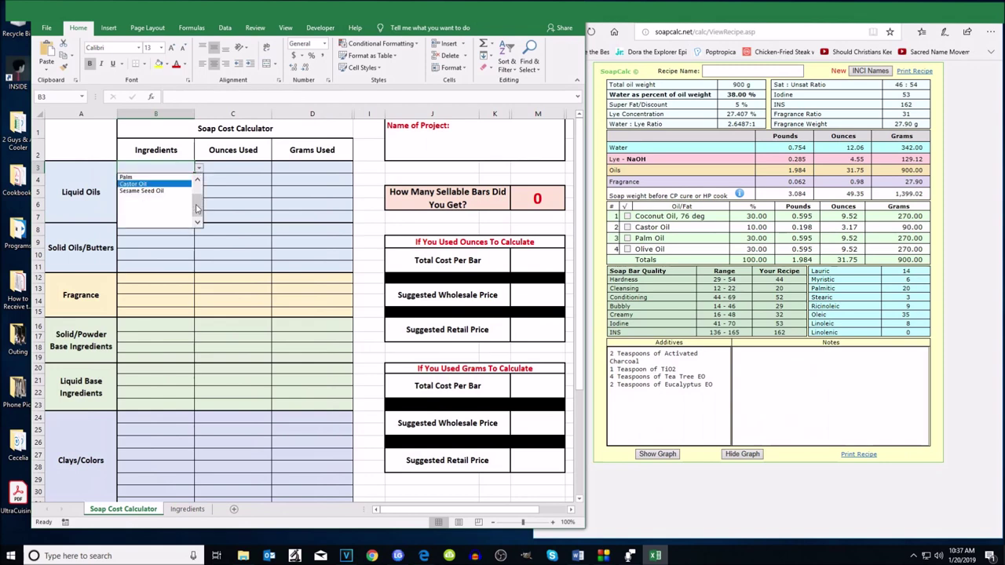
pyautogui.moveTo(197, 208); pyautogui.dragTo(197, 186)
pyautogui.click(139, 185)
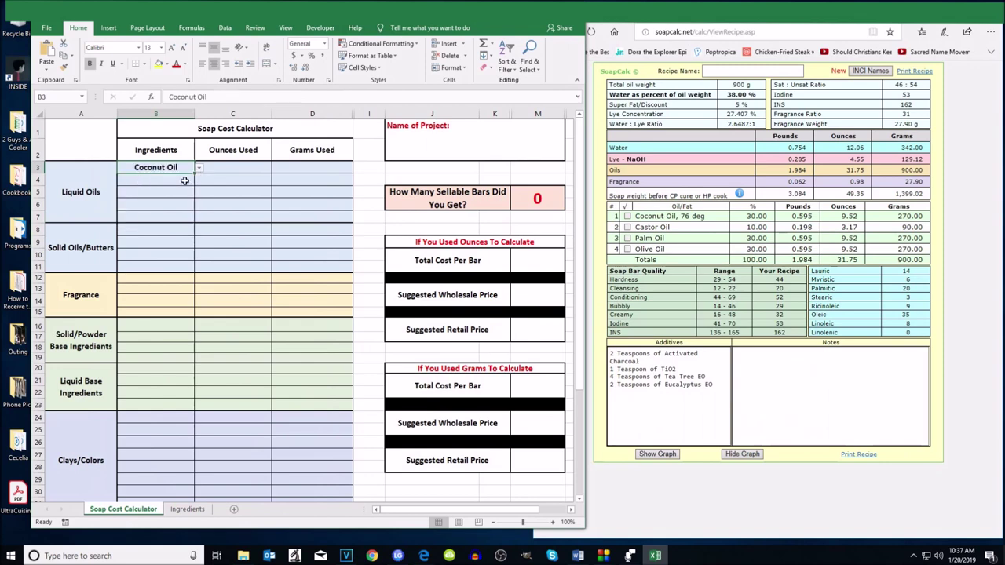
pyautogui.click(178, 184)
pyautogui.click(199, 179)
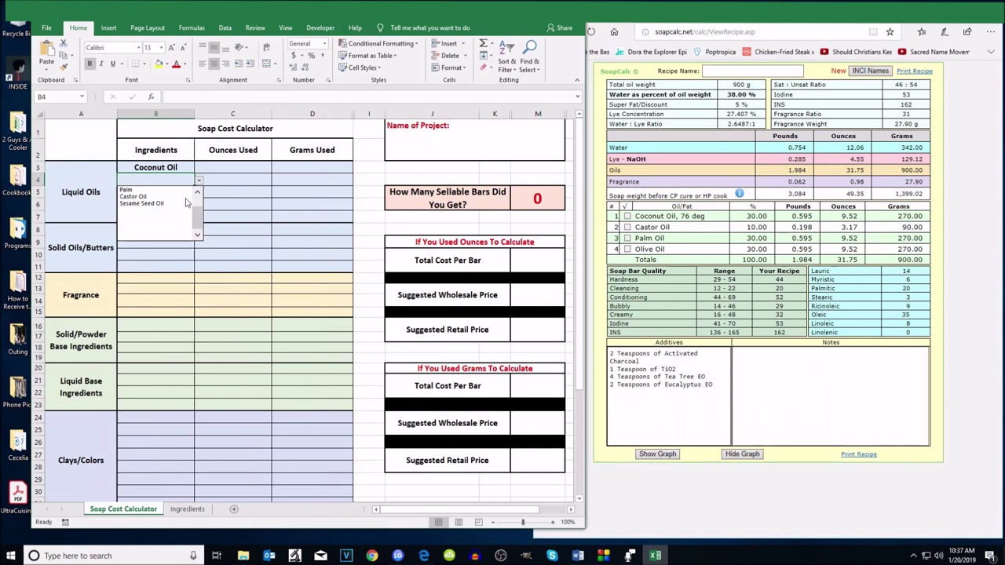
pyautogui.click(176, 197)
# Step: Choose Palm and Olive Oil as the ingredients in the third and fourth Liquid Oils rows
pyautogui.click(179, 193)
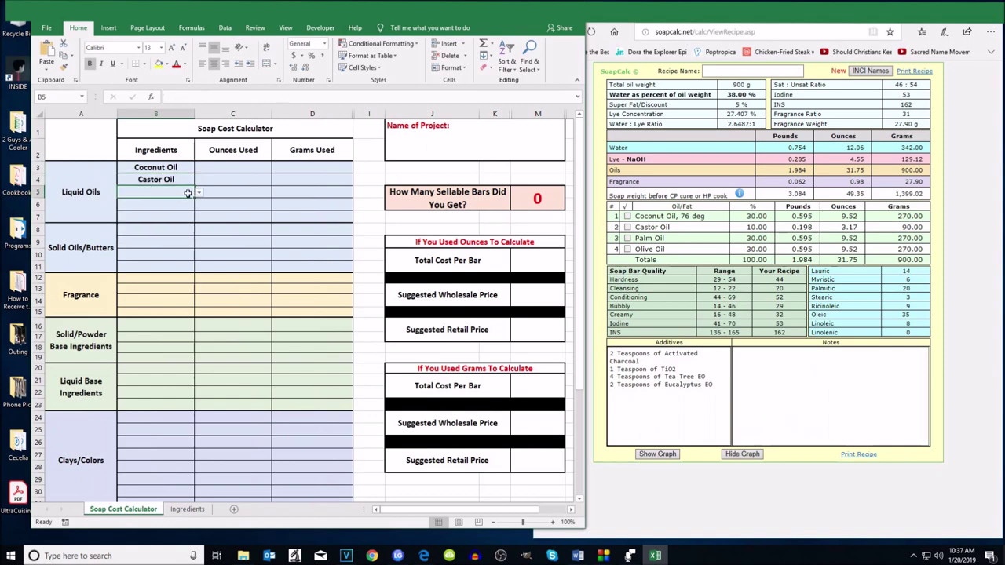
pyautogui.click(200, 192)
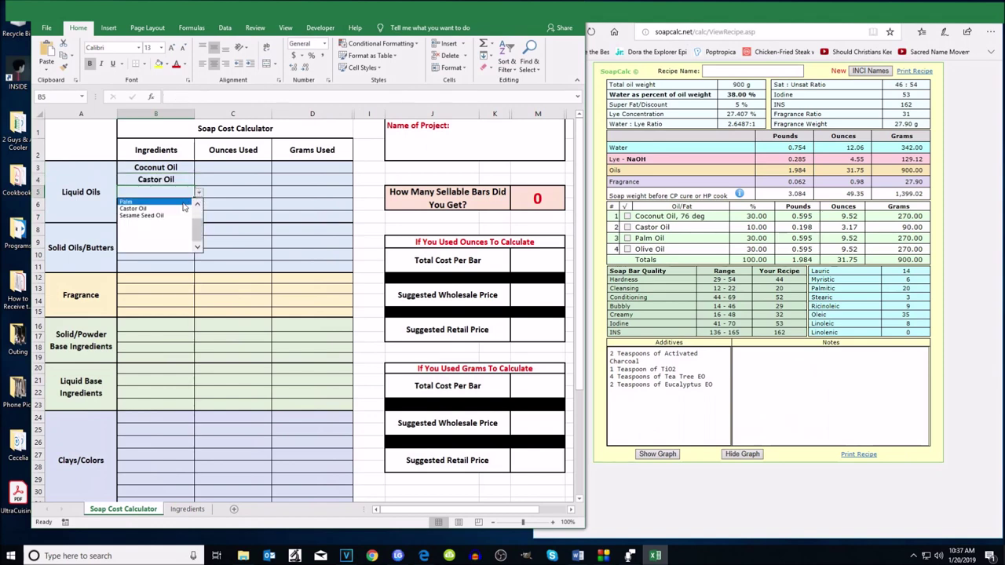
pyautogui.click(183, 202)
pyautogui.click(171, 204)
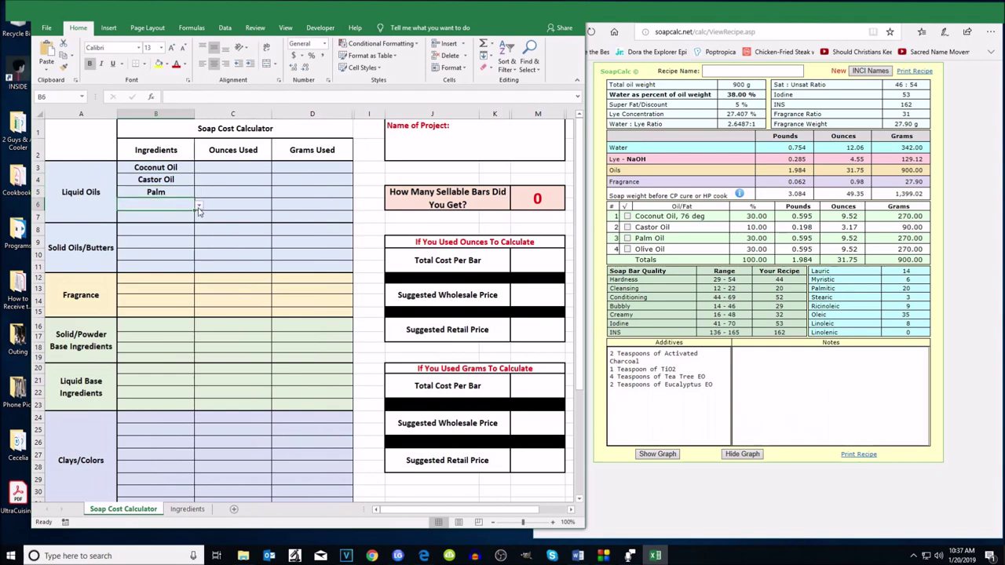
pyautogui.click(200, 206)
pyautogui.scroll(2, 201, 250)
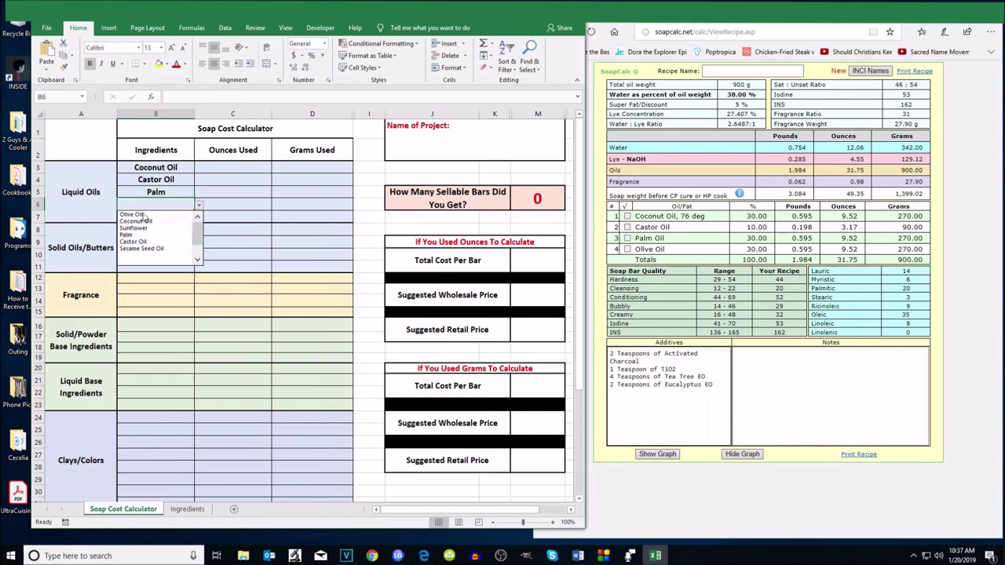
pyautogui.click(152, 244)
# Step: Look through the ingredient choices for the first Solid Oils/Butters row, leaving the section blank
pyautogui.click(171, 231)
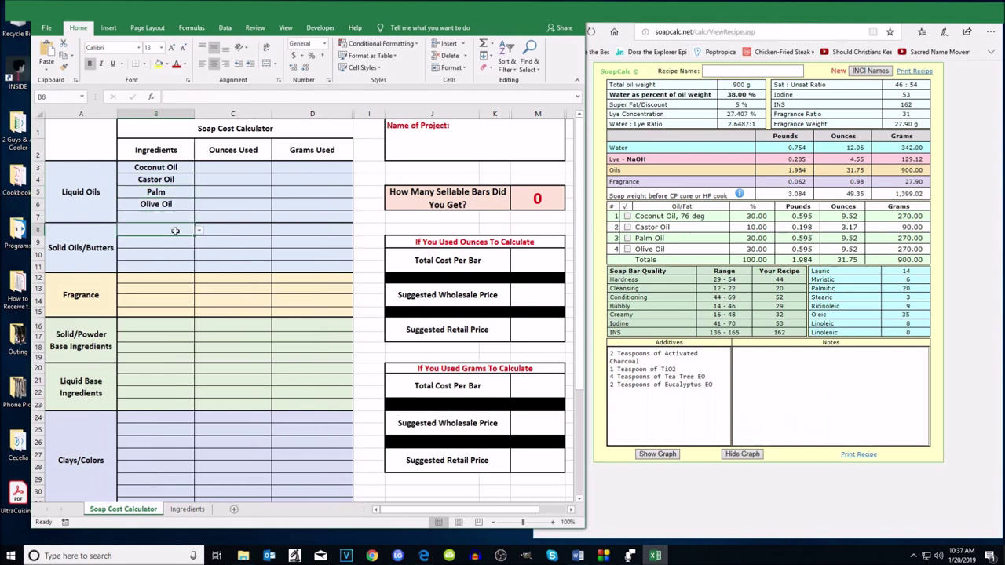
pyautogui.click(199, 230)
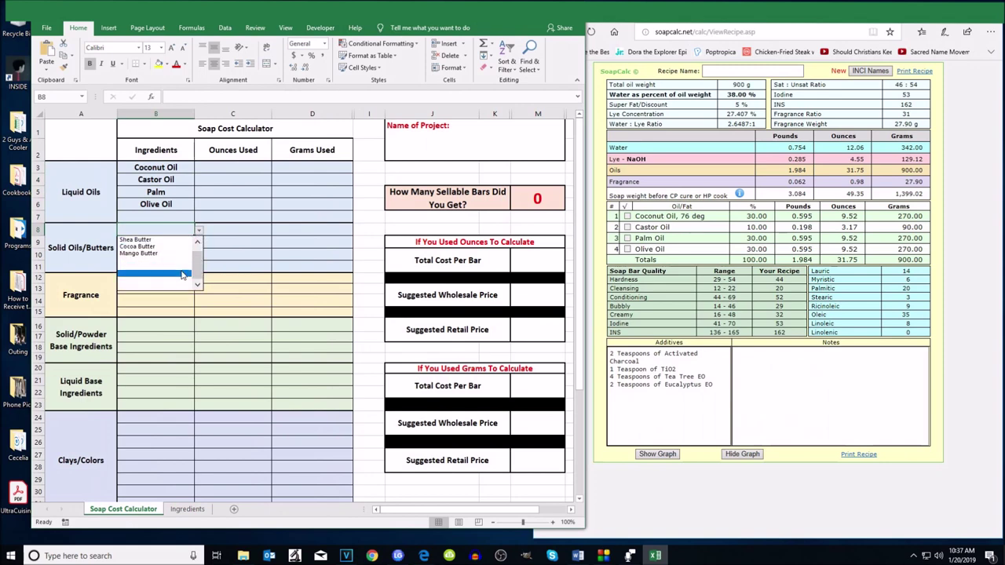
pyautogui.click(181, 277)
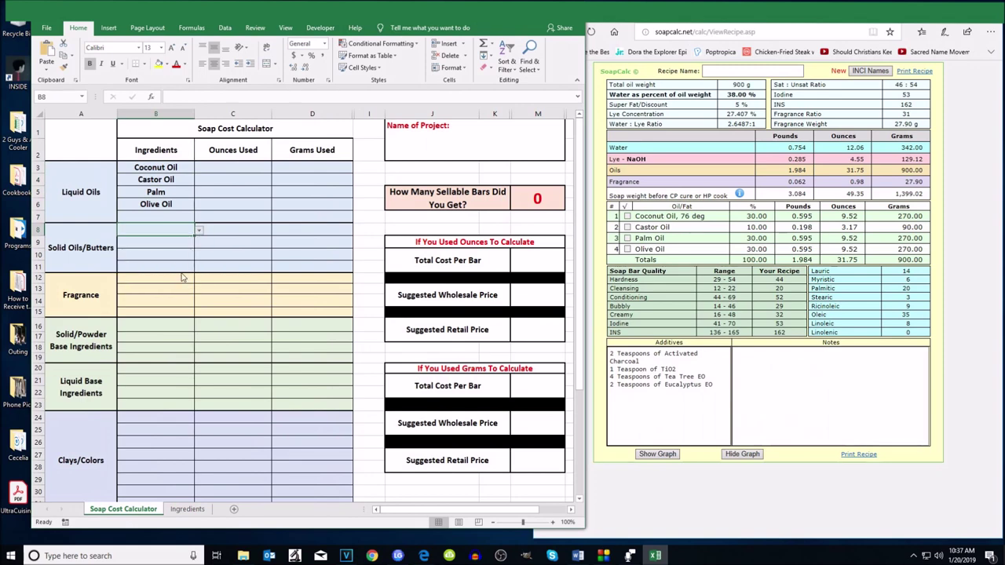
pyautogui.click(200, 231)
pyautogui.scroll(2, 195, 261)
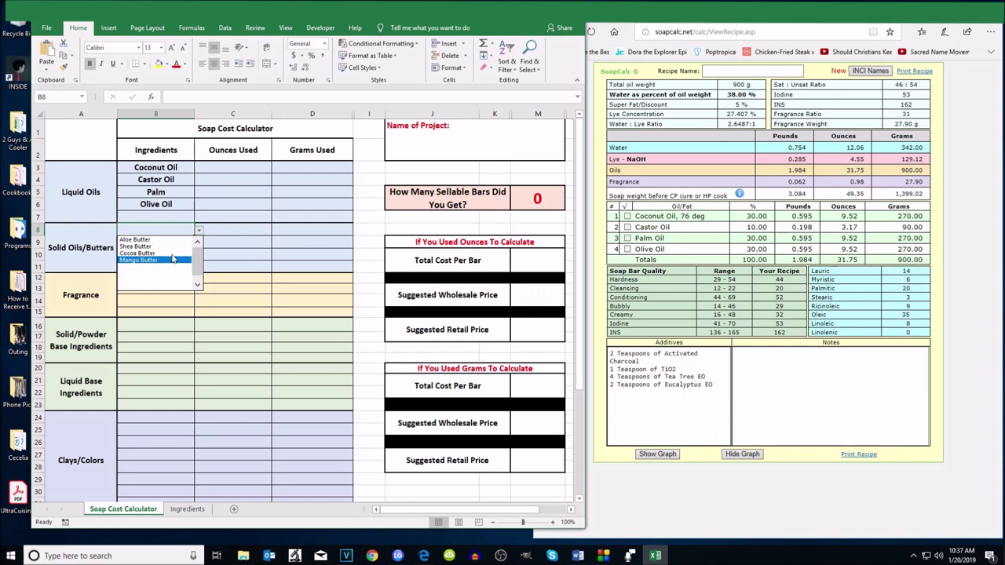
pyautogui.click(174, 272)
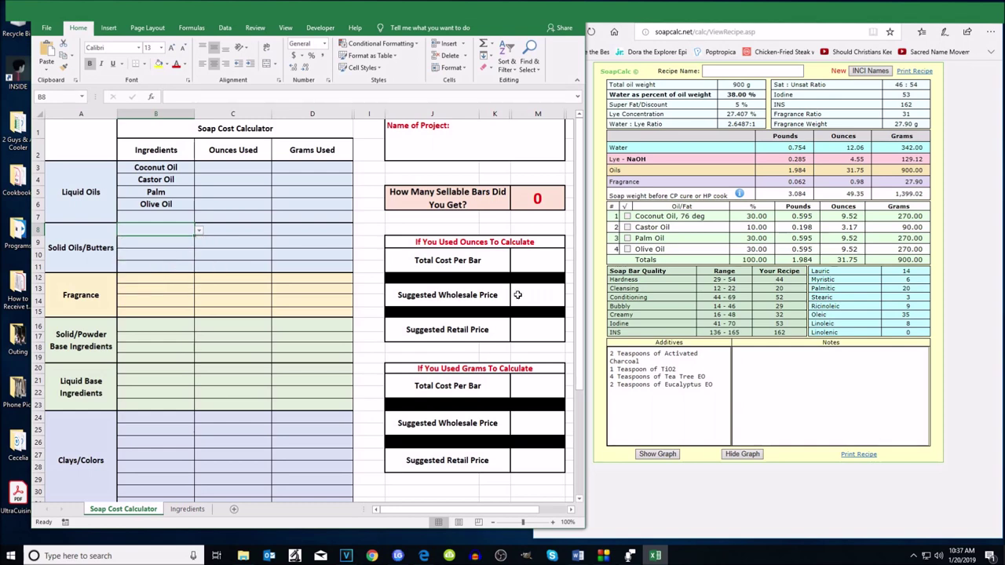
pyautogui.moveTo(169, 227); pyautogui.dragTo(167, 265)
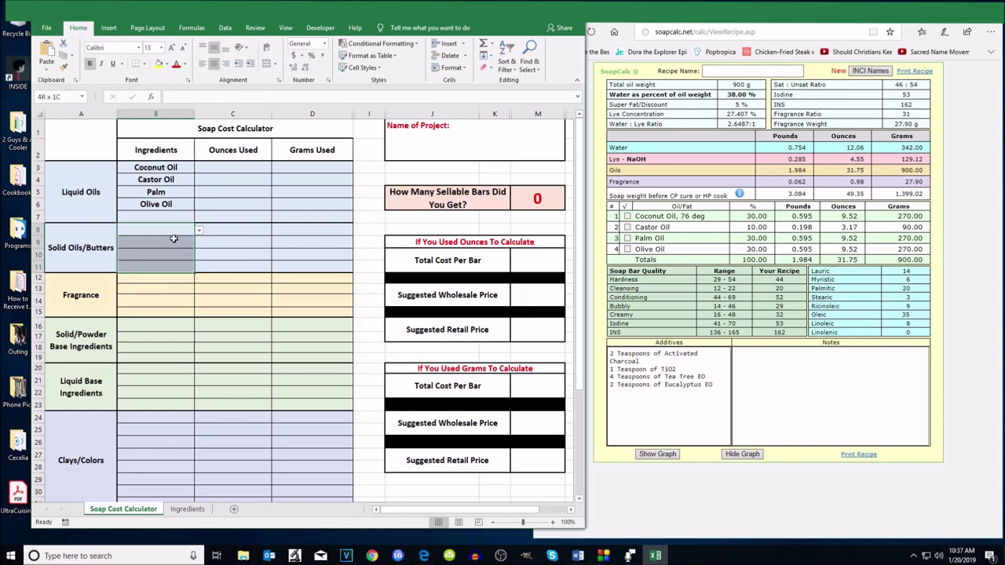
pyautogui.click(176, 229)
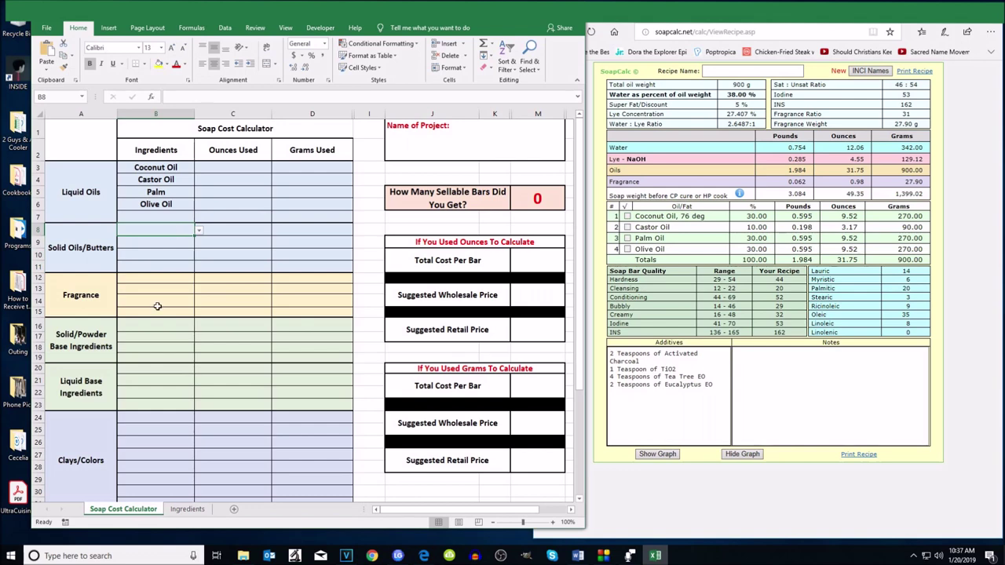
# Step: Switch to the SoapCalc recipe and review the additives and essential oils for the Fragrance section
pyautogui.click(186, 278)
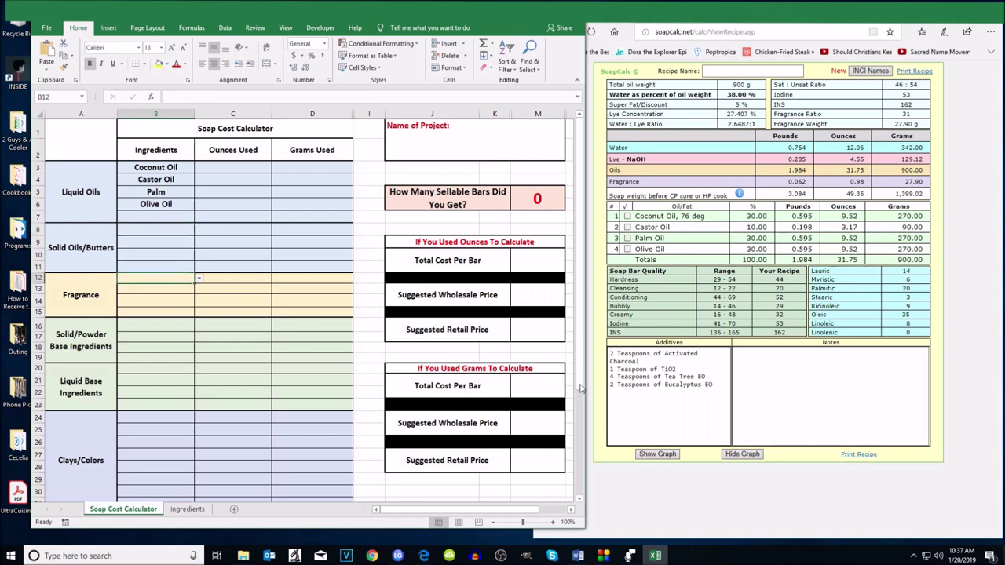
pyautogui.click(704, 367)
pyautogui.moveTo(703, 369); pyautogui.dragTo(633, 361)
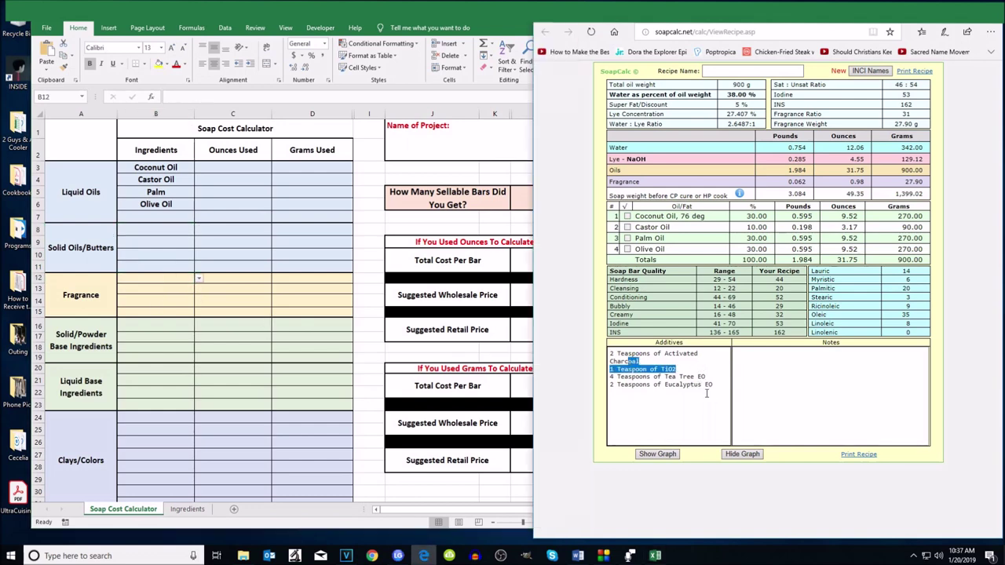
pyautogui.moveTo(707, 394); pyautogui.dragTo(630, 385)
pyautogui.click(629, 385)
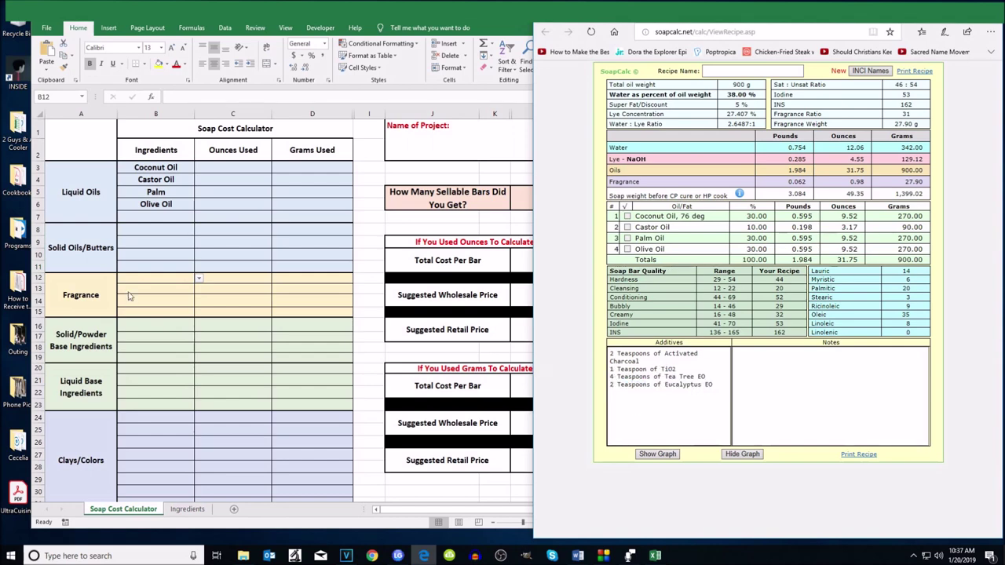
# Step: Choose Eucalyptus and Tea Tree as the ingredients in the first two Fragrance rows
pyautogui.click(177, 283)
pyautogui.click(198, 279)
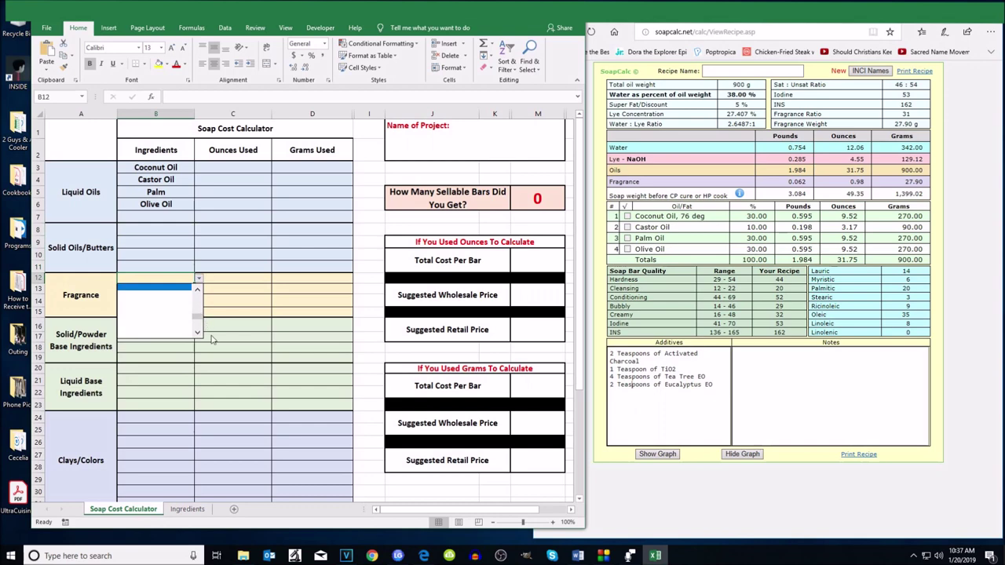
pyautogui.moveTo(198, 317); pyautogui.dragTo(203, 301)
pyautogui.click(165, 322)
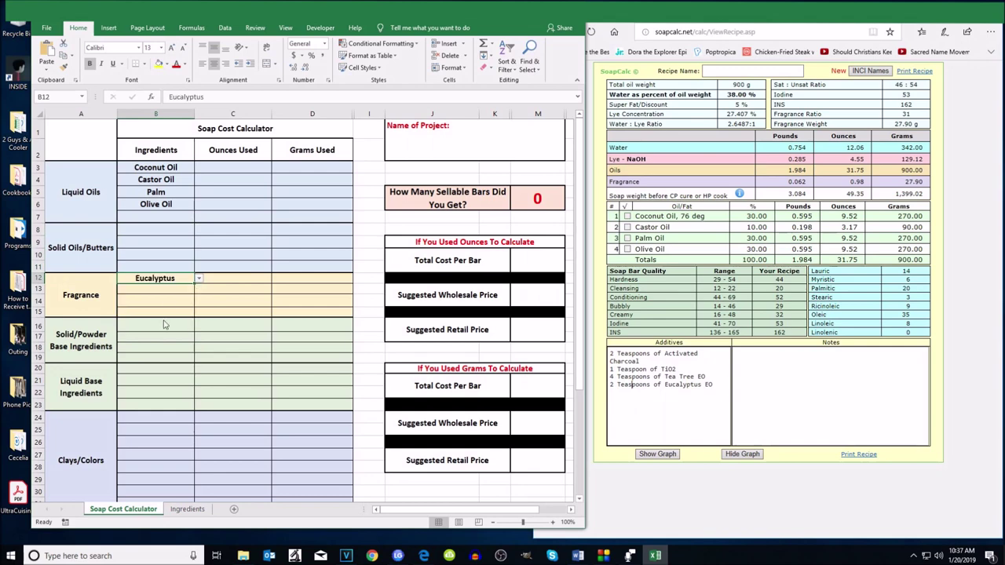
pyautogui.click(189, 289)
pyautogui.click(198, 289)
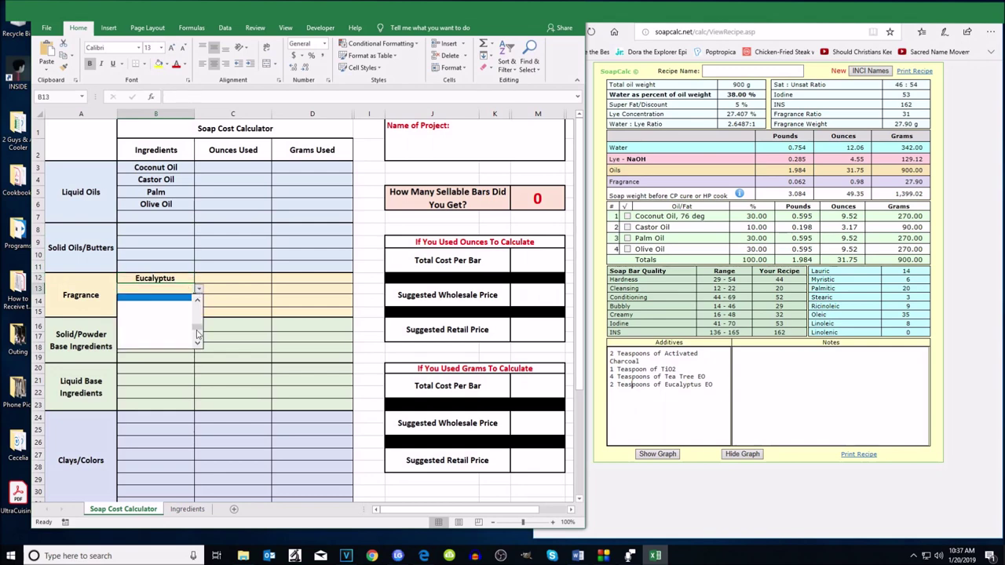
pyautogui.moveTo(198, 330); pyautogui.dragTo(199, 308)
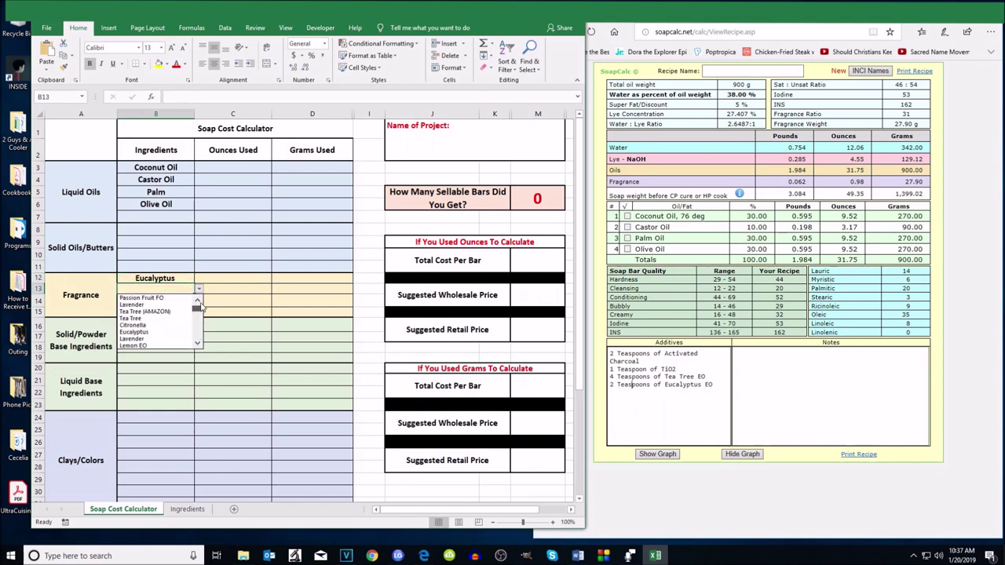
pyautogui.click(142, 320)
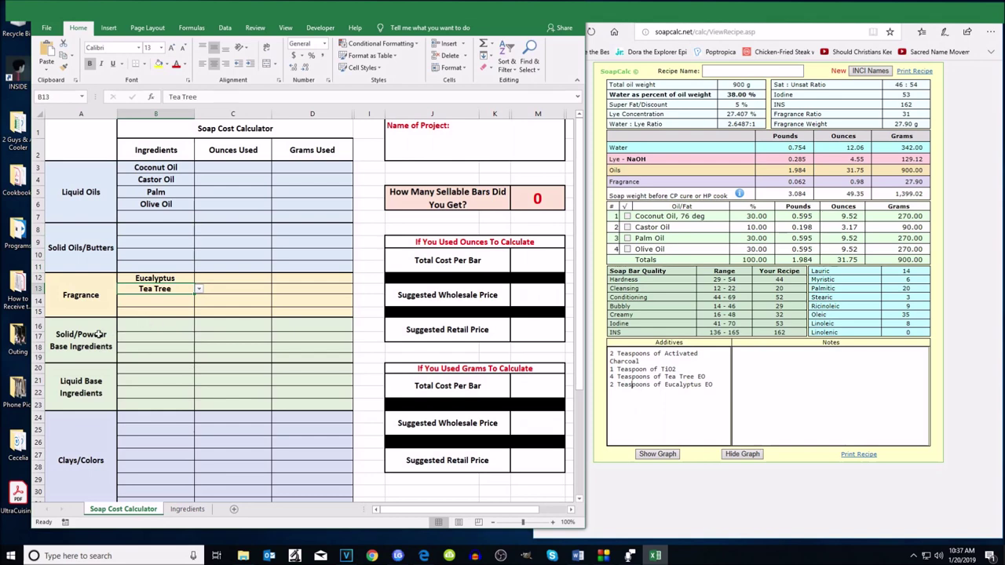
# Step: Choose Sodium Hydroxide in the first Solid/Powder Base Ingredients row and Buttermilk in the first Liquid Base Ingredients row
pyautogui.click(170, 324)
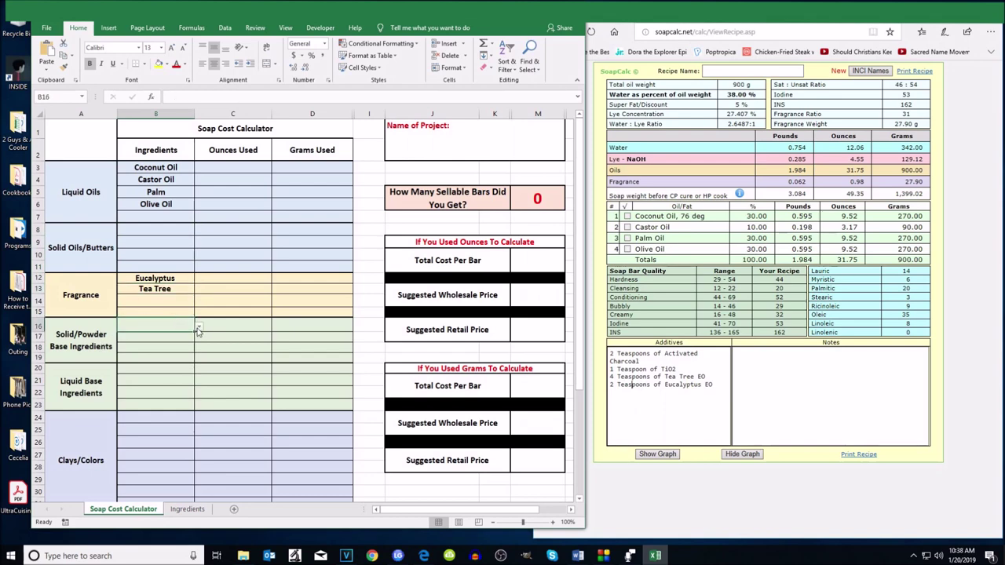
pyautogui.click(199, 328)
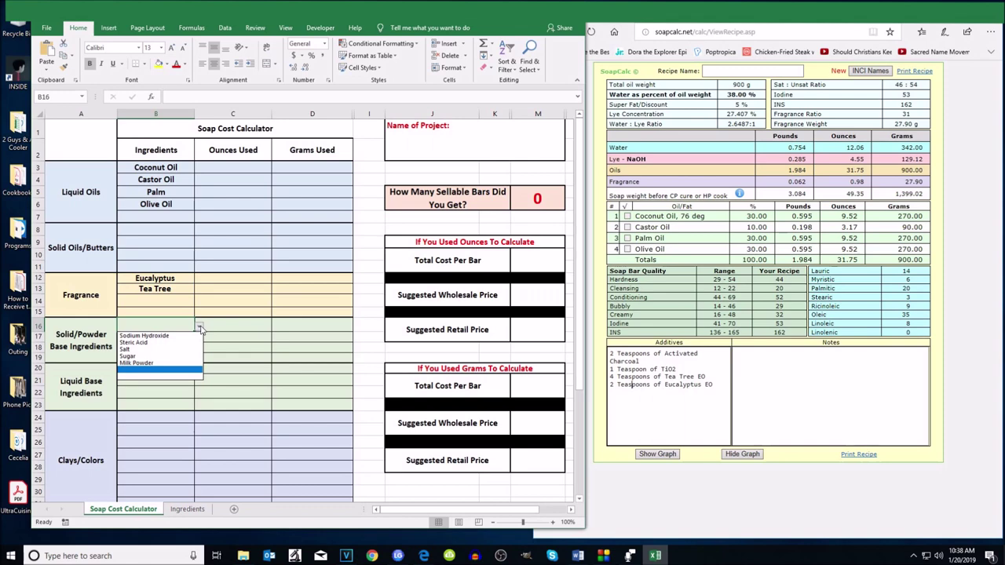
pyautogui.click(172, 340)
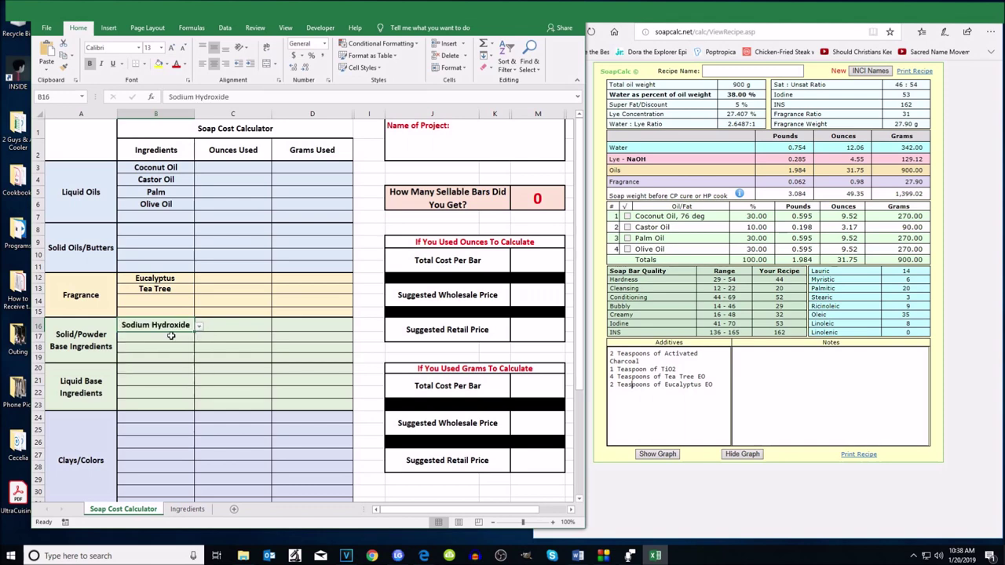
pyautogui.click(170, 370)
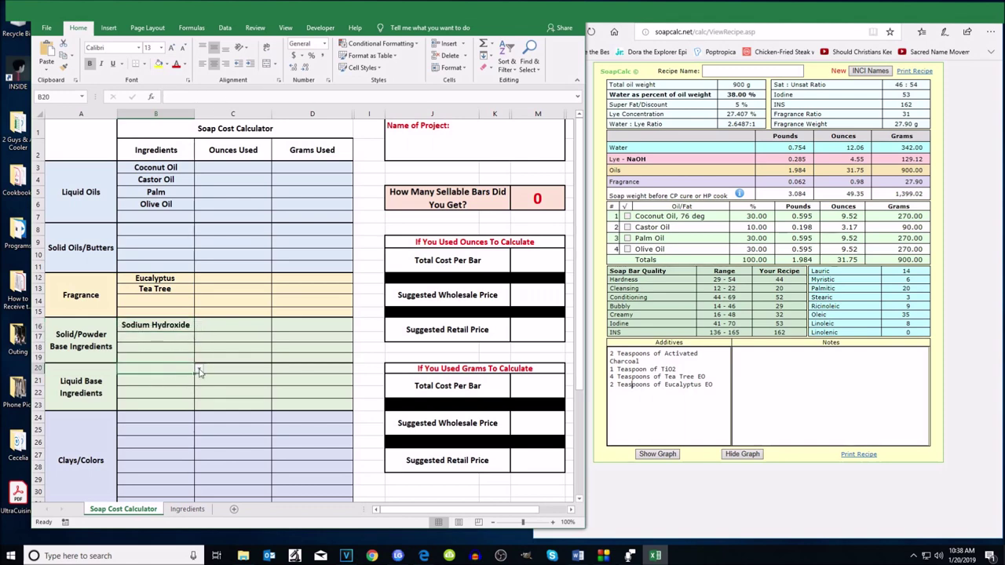
pyautogui.click(200, 368)
pyautogui.click(199, 402)
pyautogui.scroll(2, 165, 393)
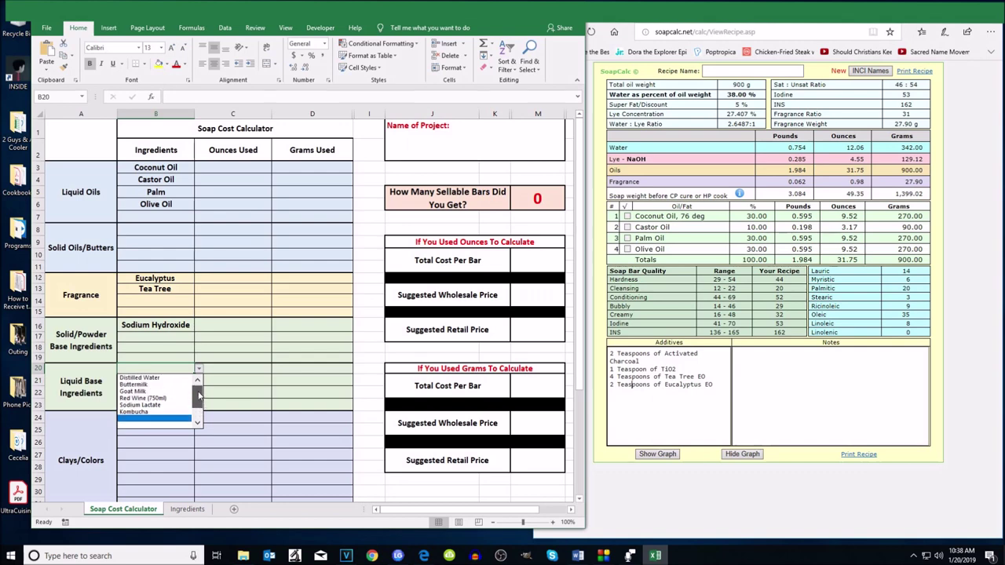
pyautogui.click(164, 388)
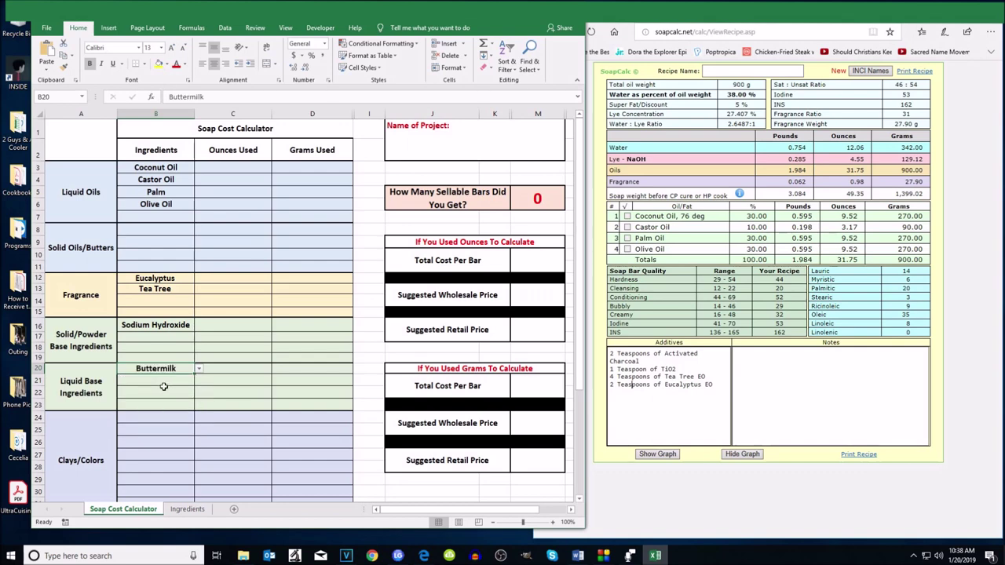
# Step: Choose Titanium Dioxide and Activated Charcoal as the ingredients in the first two Clays/Colors rows
pyautogui.click(160, 419)
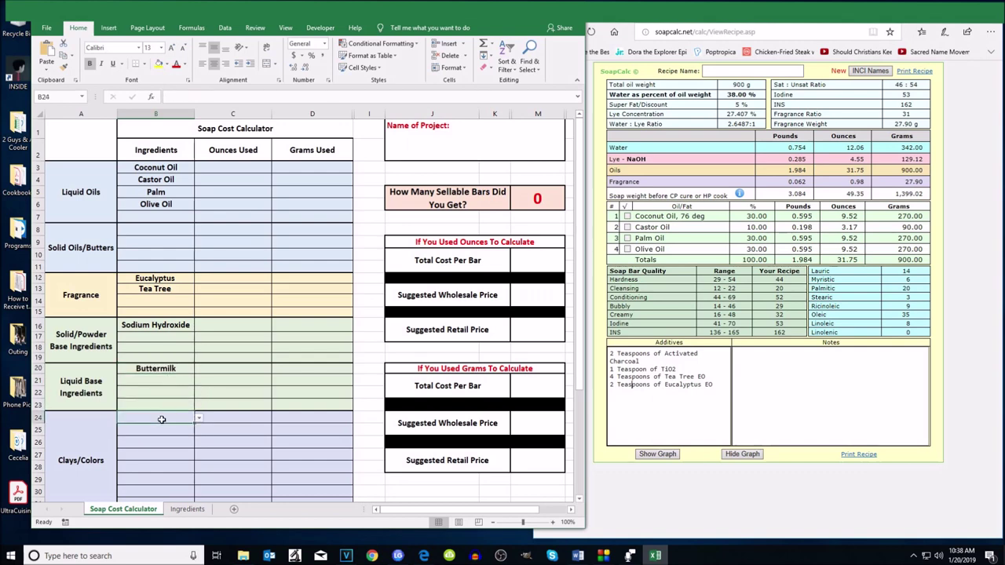
pyautogui.click(199, 418)
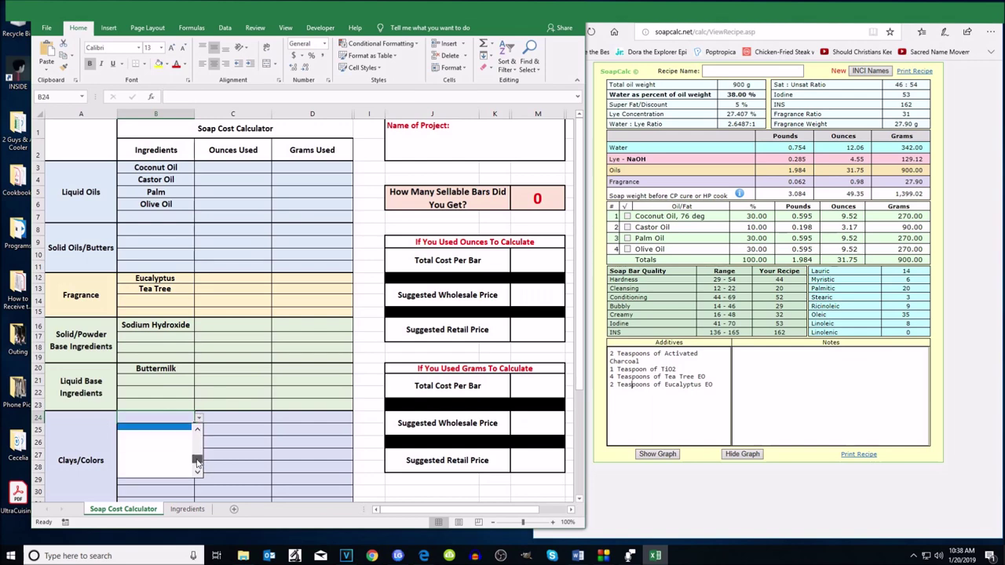
pyautogui.moveTo(197, 459); pyautogui.dragTo(197, 434)
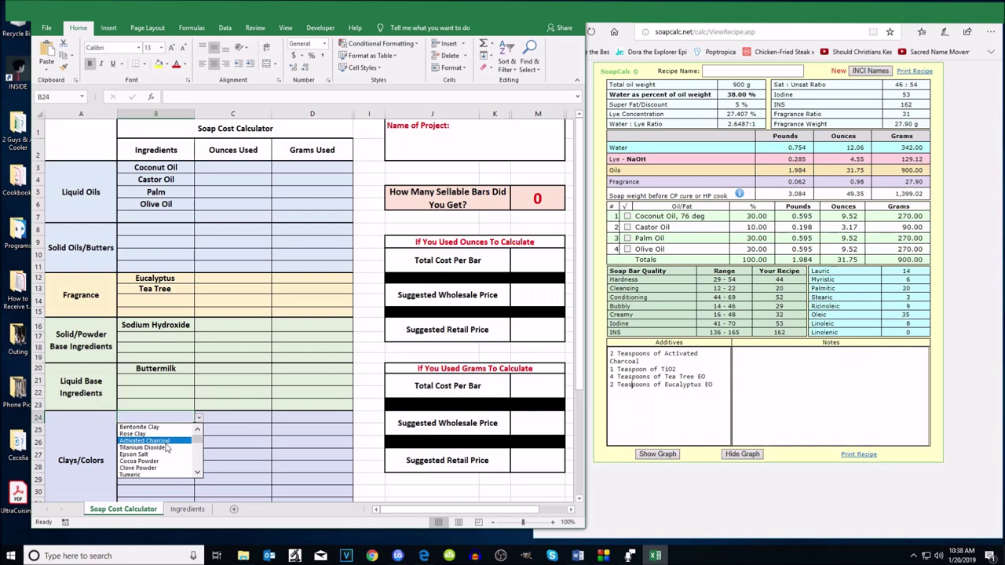
pyautogui.click(166, 447)
pyautogui.click(179, 428)
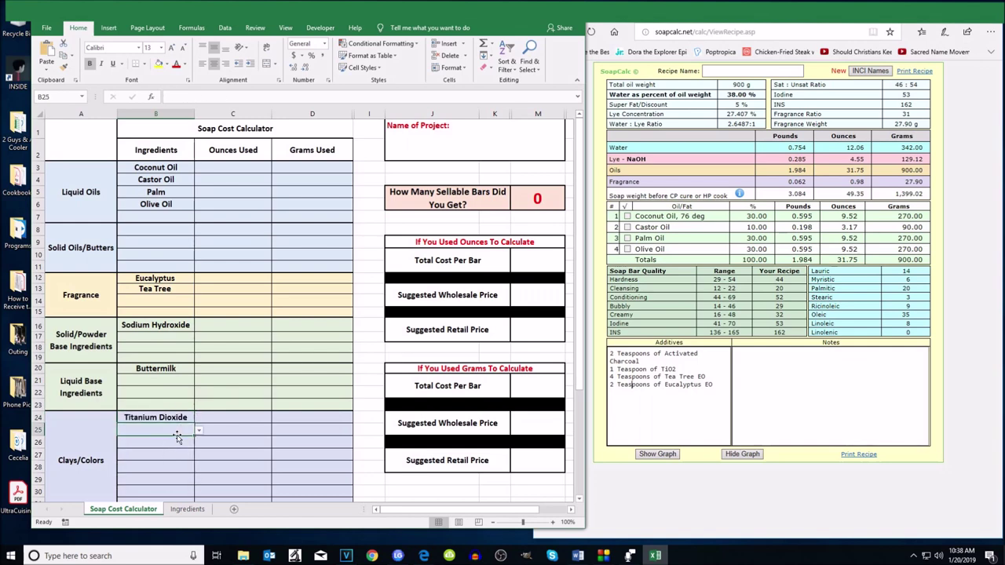
pyautogui.click(199, 431)
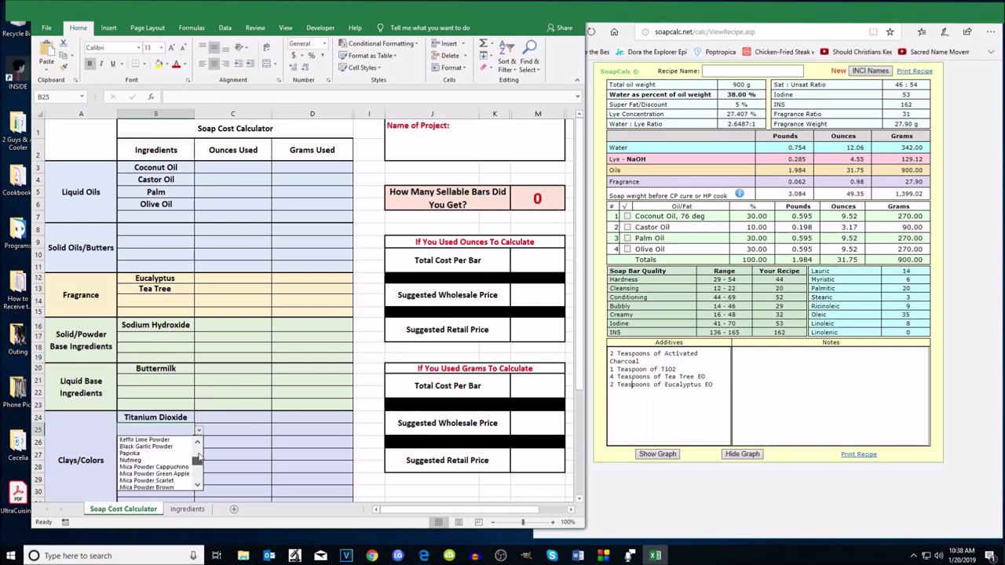
pyautogui.click(157, 453)
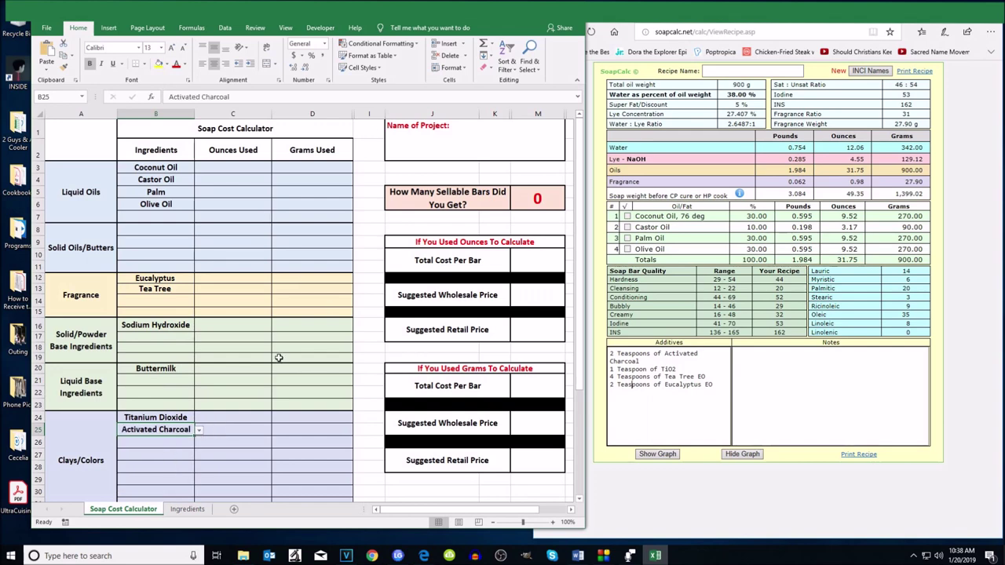
# Step: Enter the recipe's Grams Used for the liquid oils: Coconut Oil 270, Castor Oil 90, Palm 270 and Olive Oil 270
pyautogui.click(328, 167)
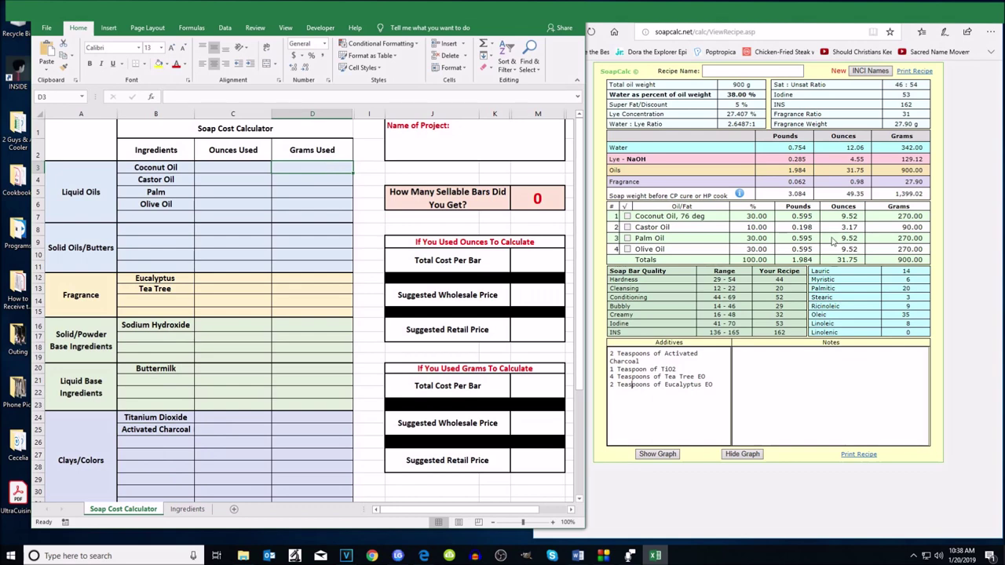
pyautogui.moveTo(882, 206); pyautogui.dragTo(924, 216)
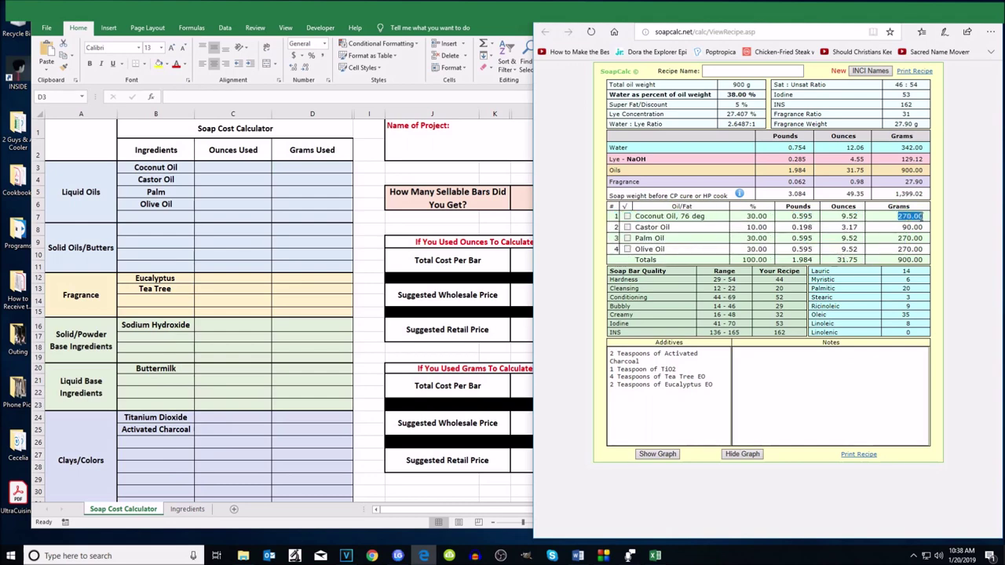
pyautogui.click(331, 173)
pyautogui.write('270')
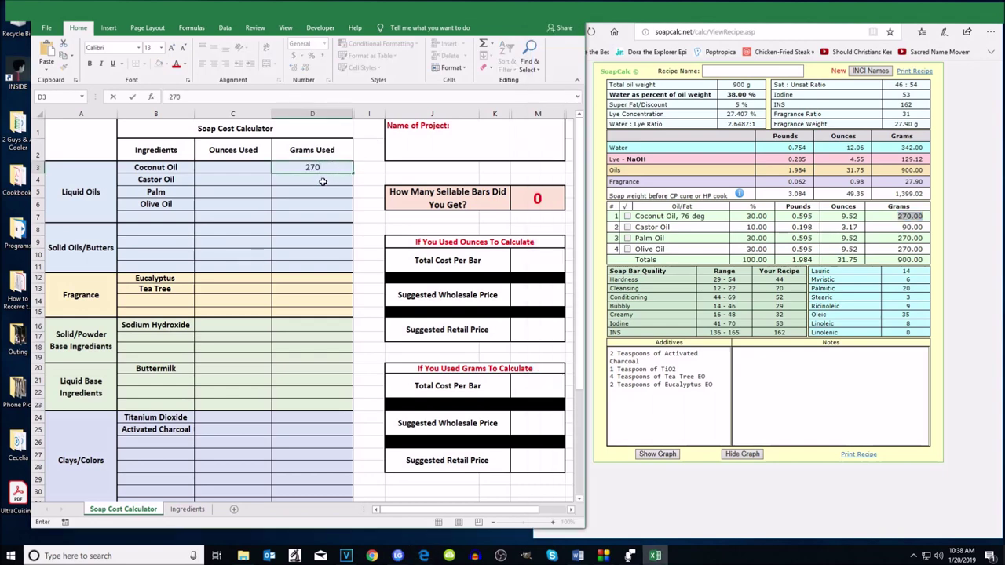
pyautogui.press('Return')
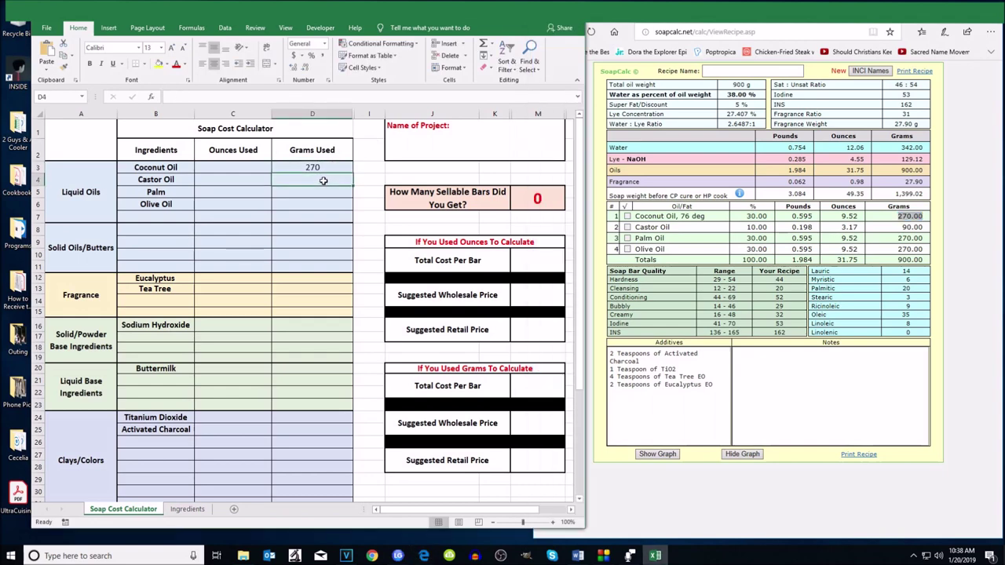
pyautogui.write('90')
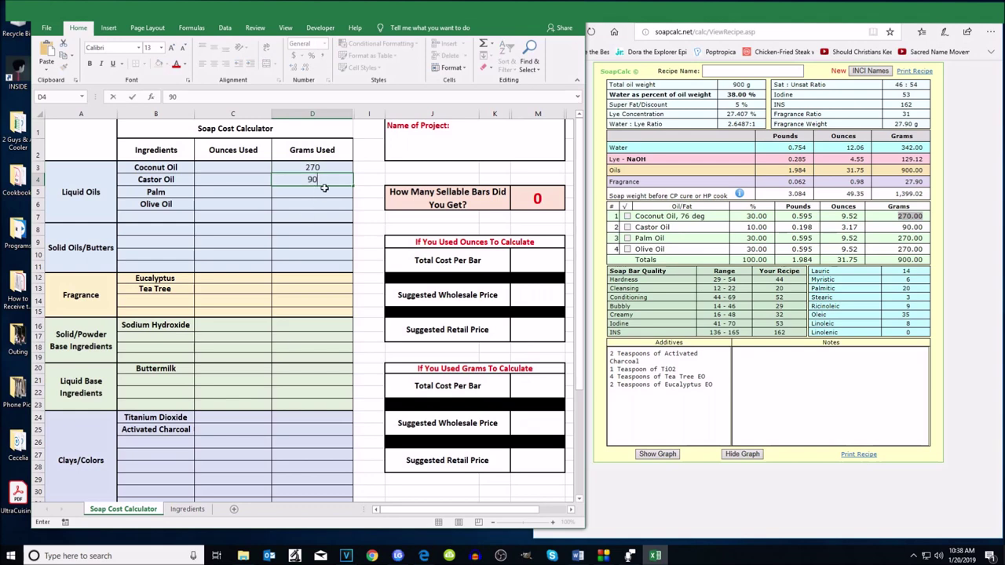
pyautogui.press('Return')
pyautogui.write('270')
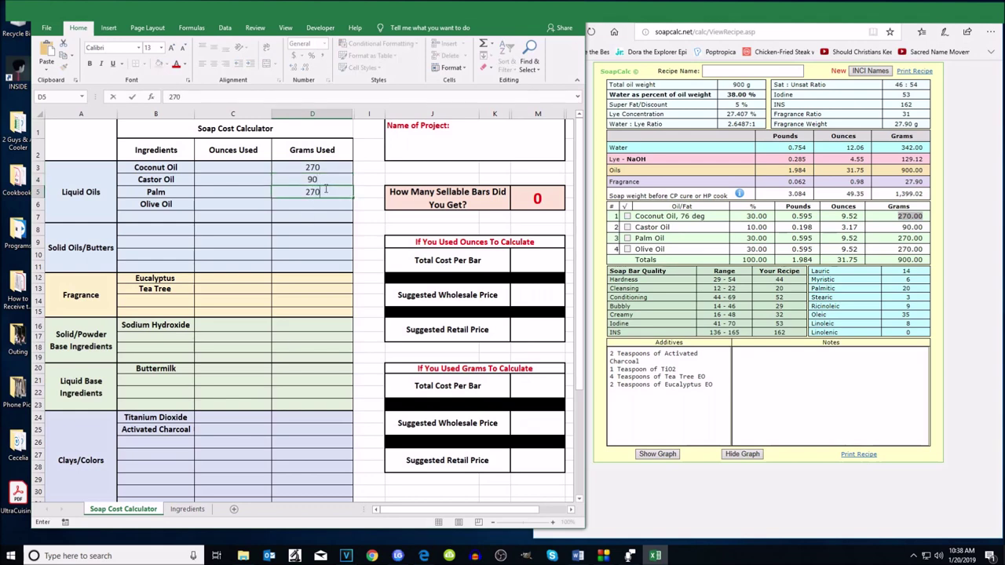
pyautogui.press('Return')
pyautogui.write('270')
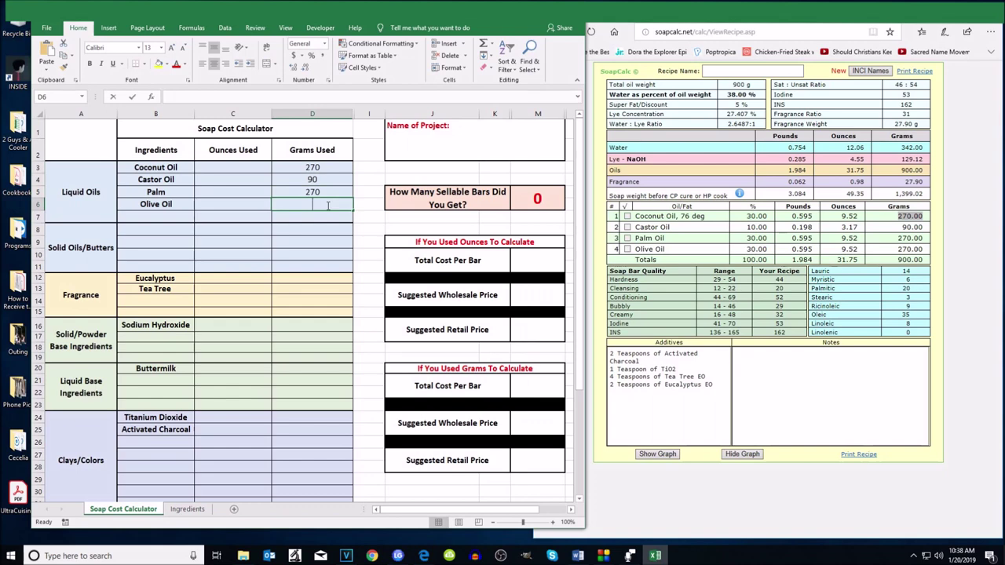
# Step: Consult the teaspoon-to-gram measurement key and the recipe's additives, and enter Grams Used of 10 for Eucalyptus and 20 for Tea Tree
pyautogui.click(329, 280)
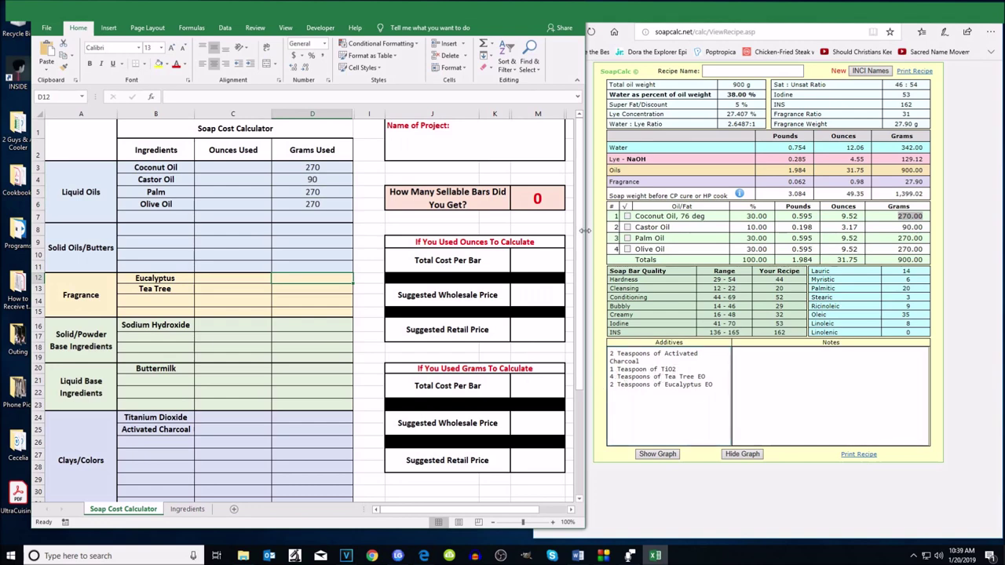
pyautogui.moveTo(585, 230); pyautogui.dragTo(823, 232)
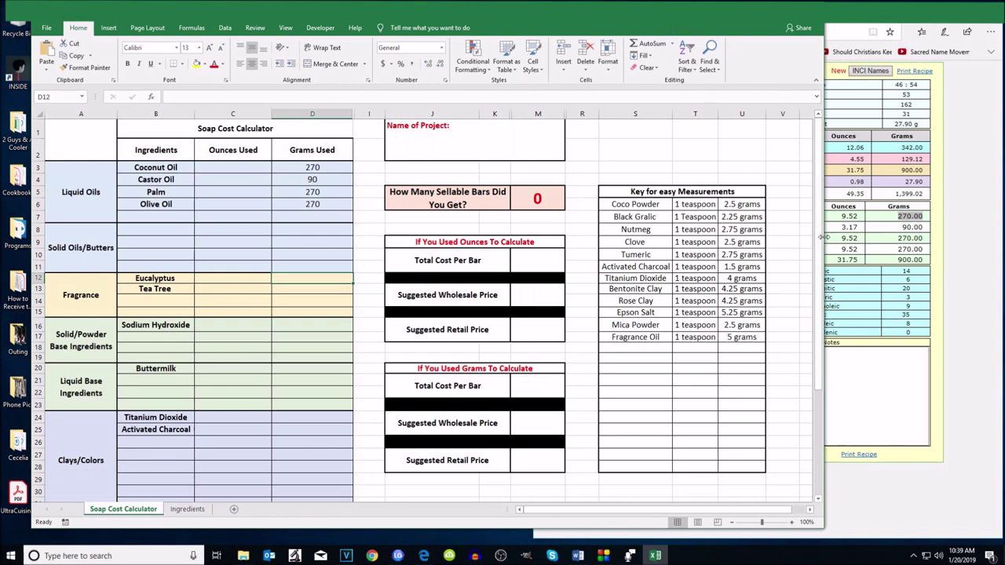
pyautogui.moveTo(825, 237); pyautogui.dragTo(533, 238)
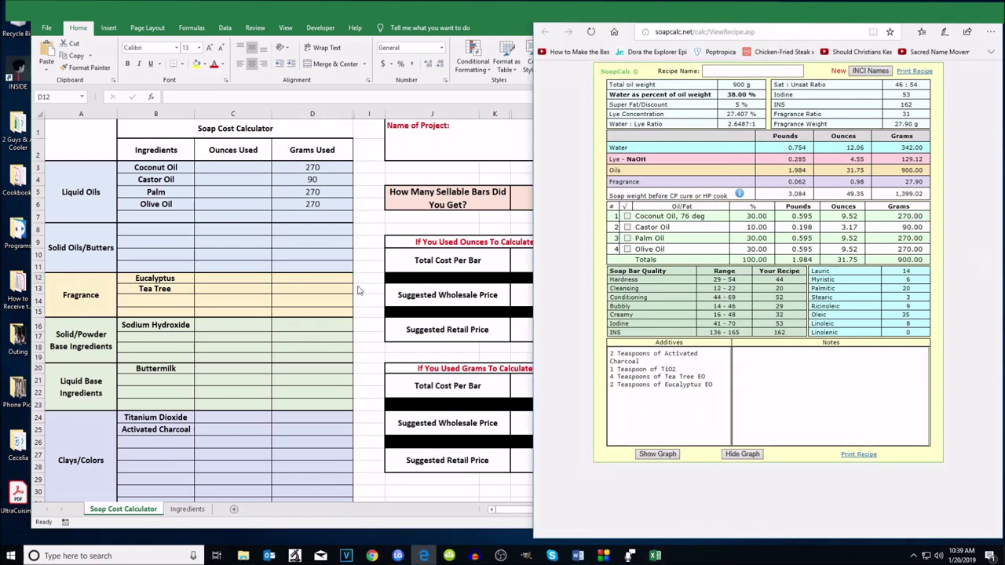
pyautogui.click(320, 276)
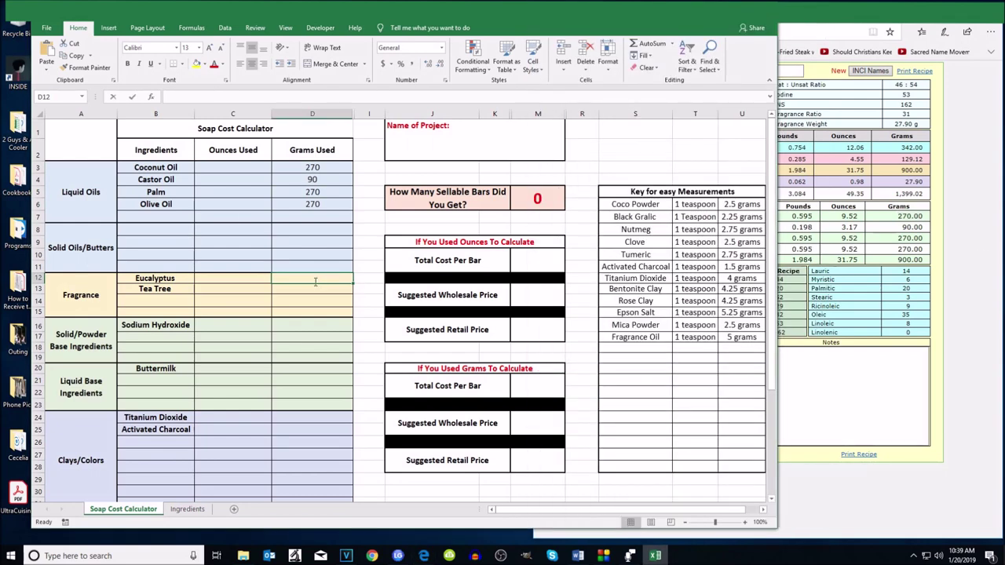
pyautogui.write('10')
pyautogui.press('Return')
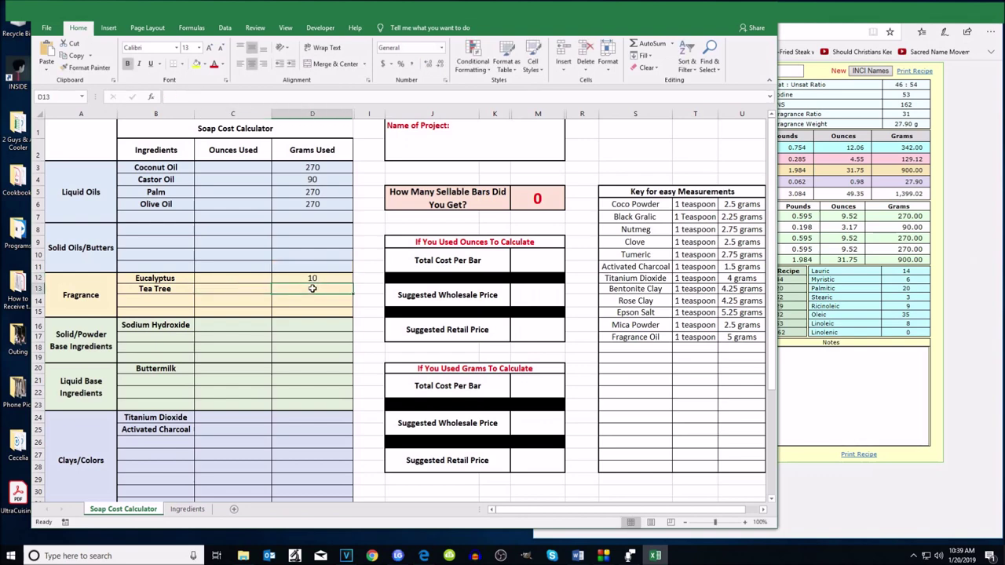
pyautogui.click(848, 472)
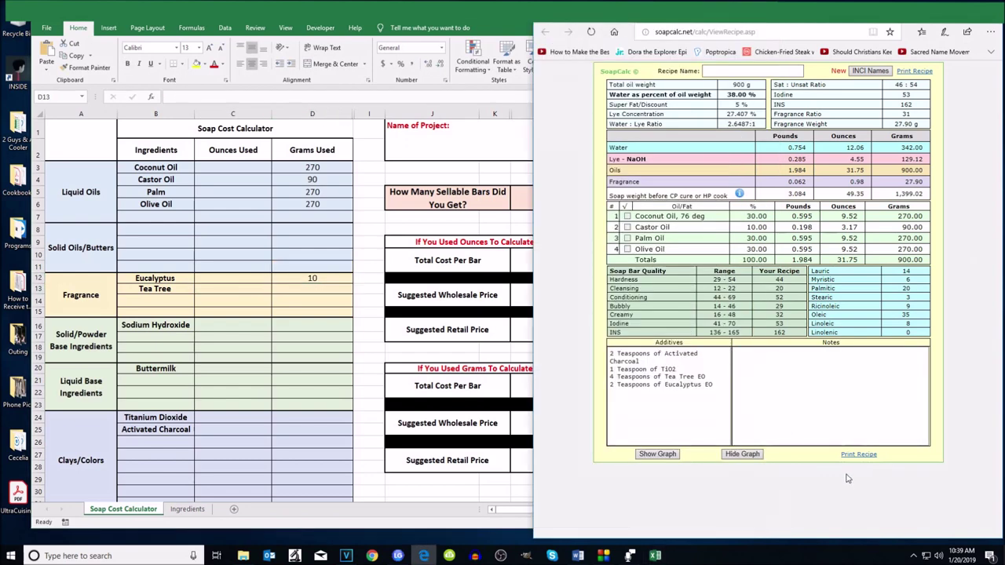
pyautogui.click(322, 290)
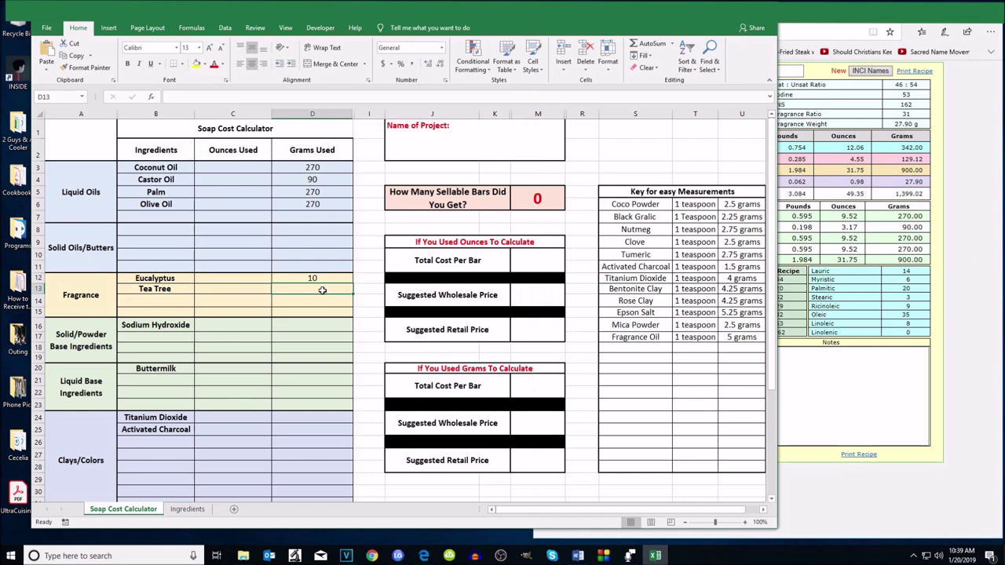
pyautogui.write('20')
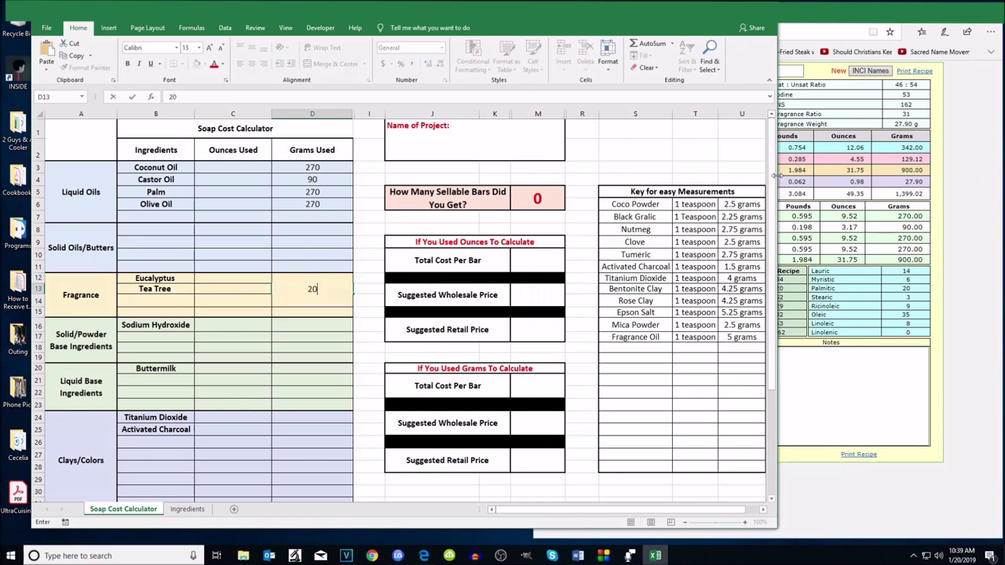
# Step: Enter the recipe's Grams Used for the base ingredients: 129.12 for Sodium Hydroxide and 342 for Buttermilk
pyautogui.moveTo(736, 176); pyautogui.dragTo(549, 176)
pyautogui.click(291, 327)
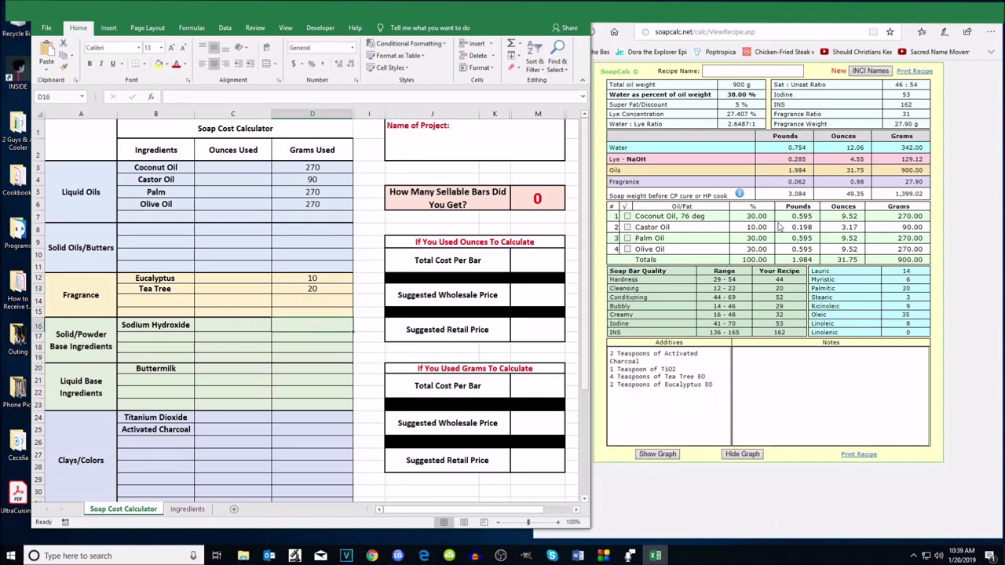
pyautogui.moveTo(929, 163); pyautogui.dragTo(900, 161)
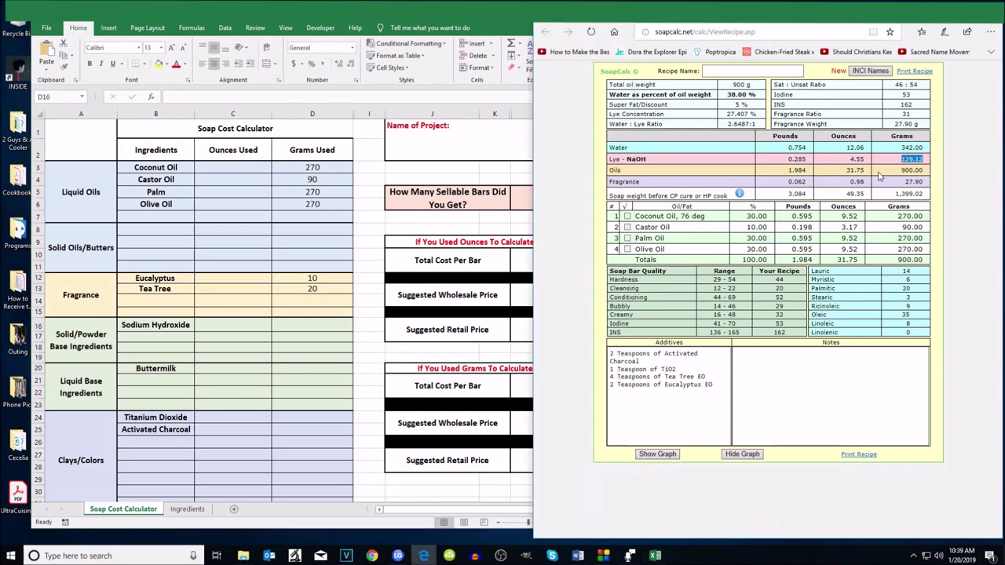
pyautogui.click(322, 327)
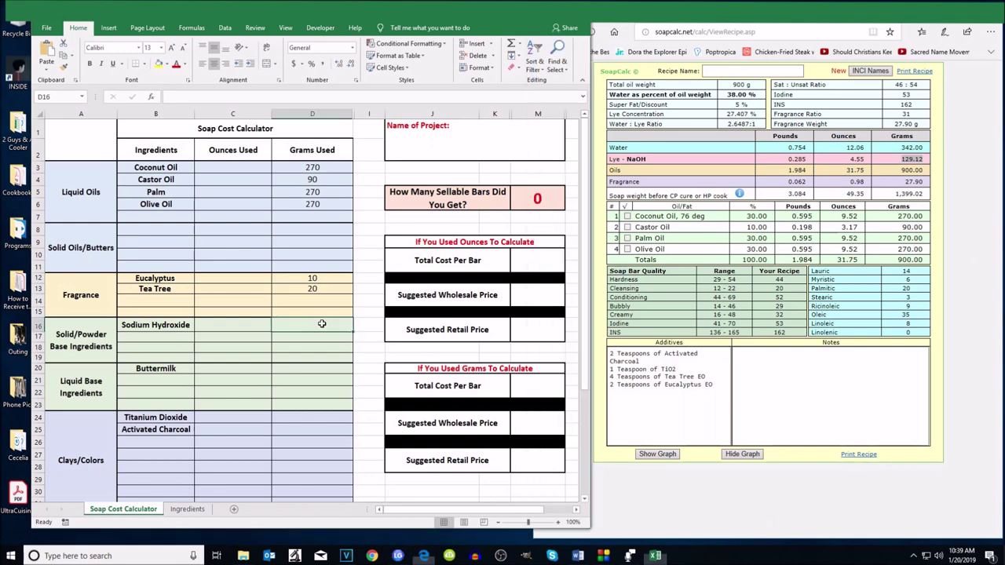
pyautogui.write('129.12')
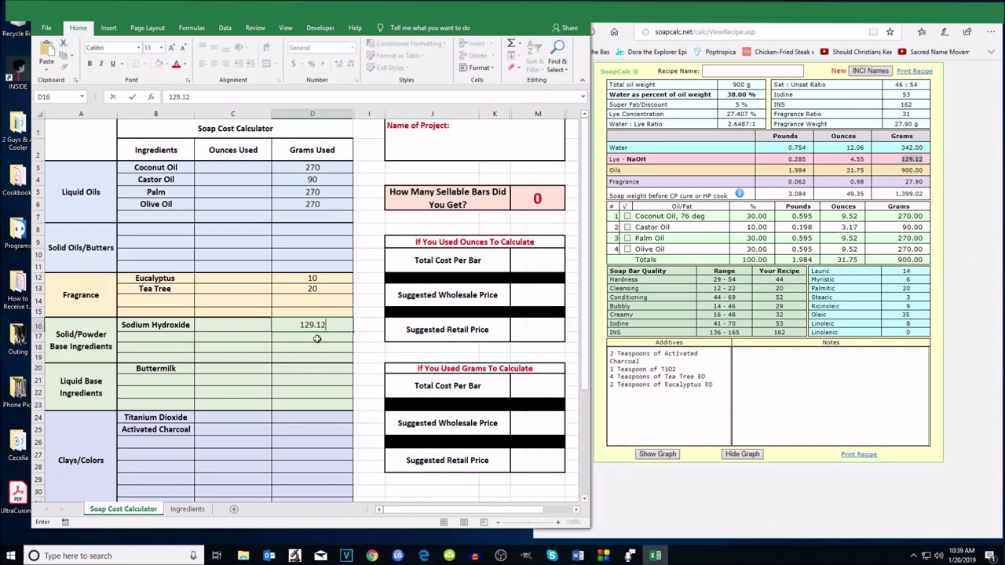
pyautogui.press('Return')
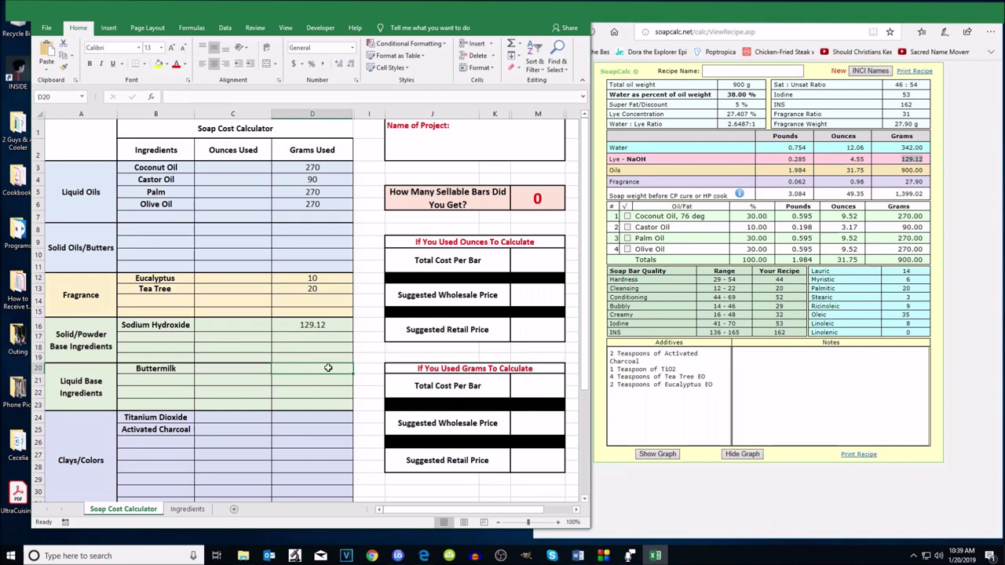
pyautogui.write('3412')
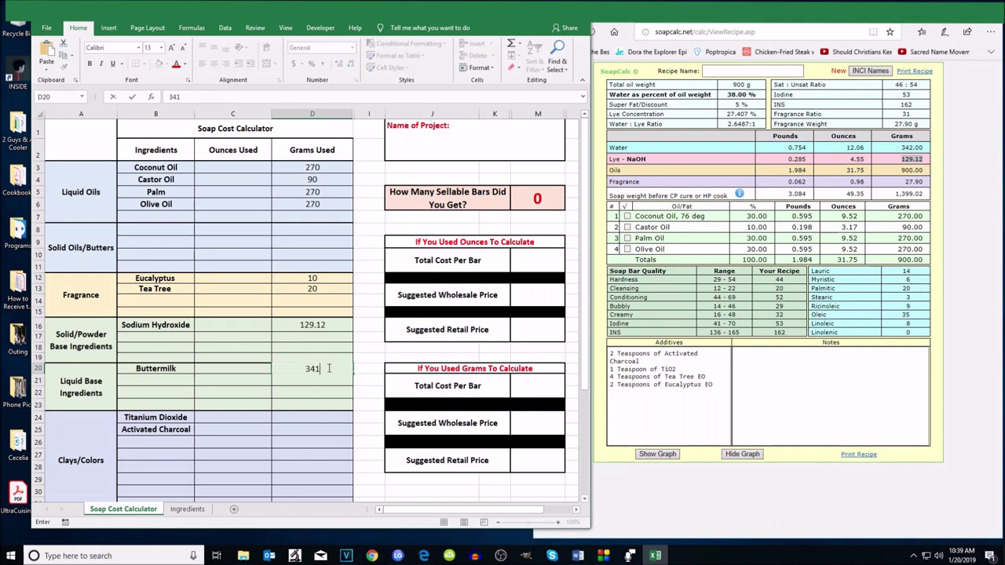
pyautogui.press('Return')
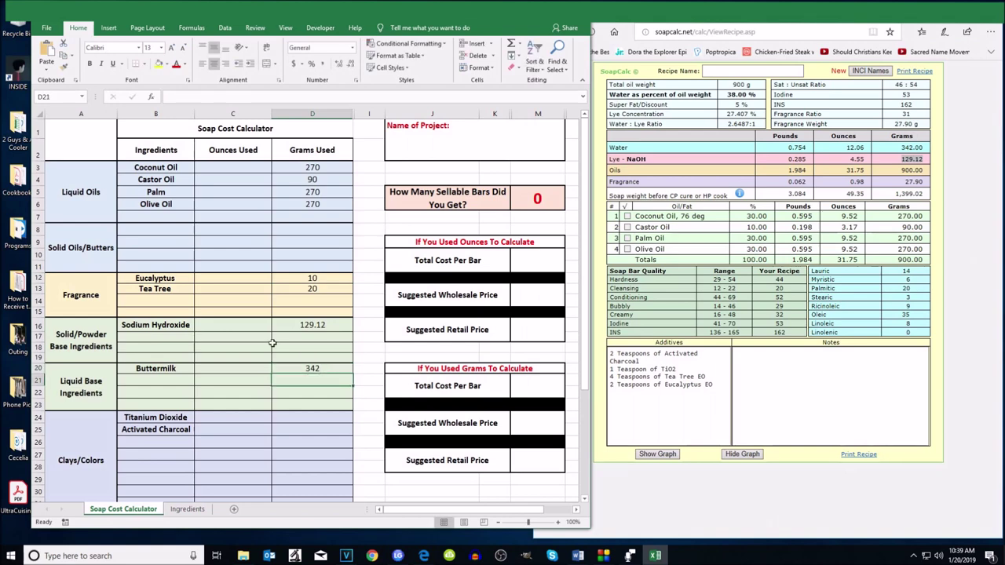
# Step: Consult the recipe's additives and the teaspoon-to-gram key, and enter Grams Used of 4 for Titanium Dioxide and 3 for Activated Charcoal
pyautogui.click(299, 431)
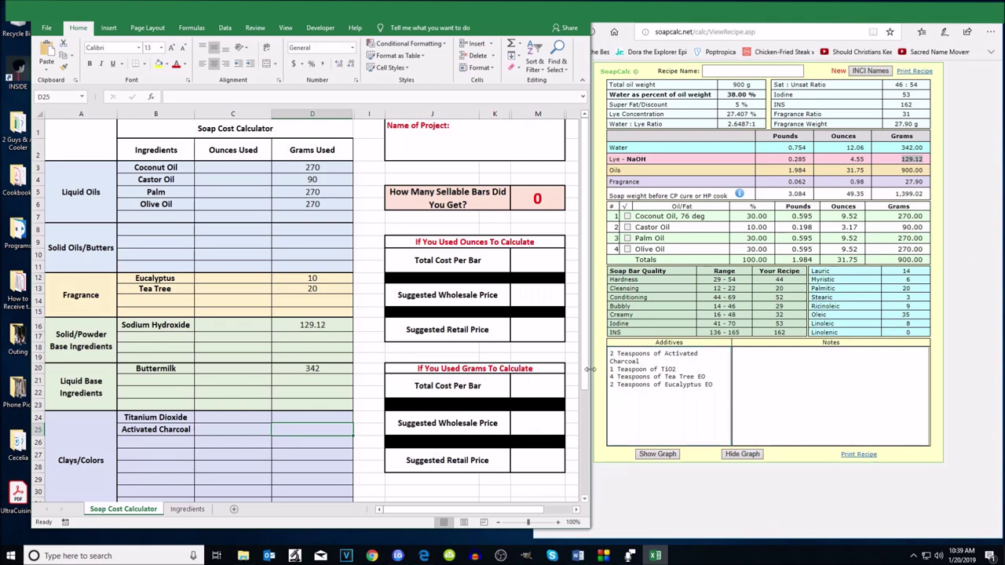
pyautogui.moveTo(591, 368); pyautogui.dragTo(879, 369)
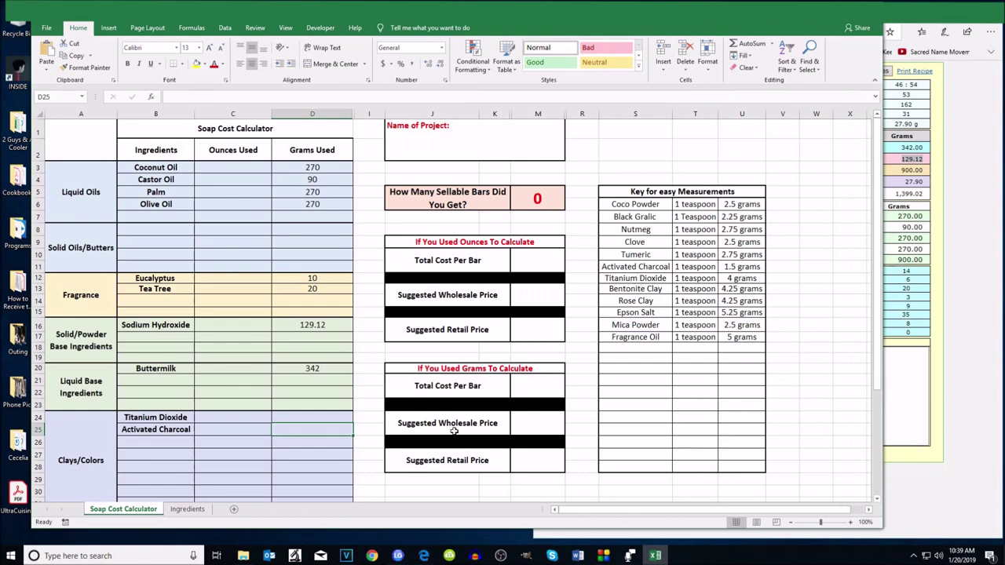
pyautogui.click(329, 418)
pyautogui.write('4')
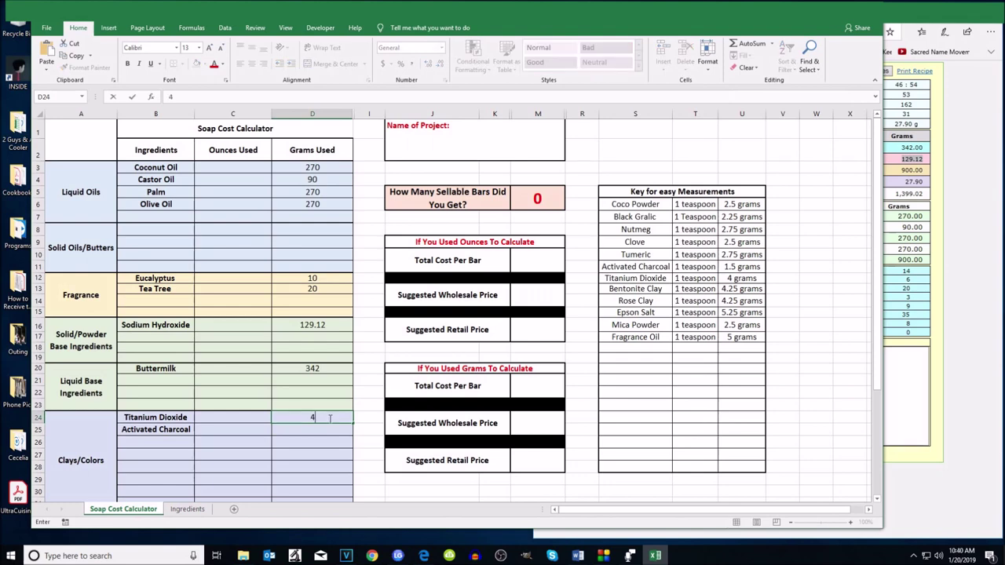
pyautogui.click(296, 430)
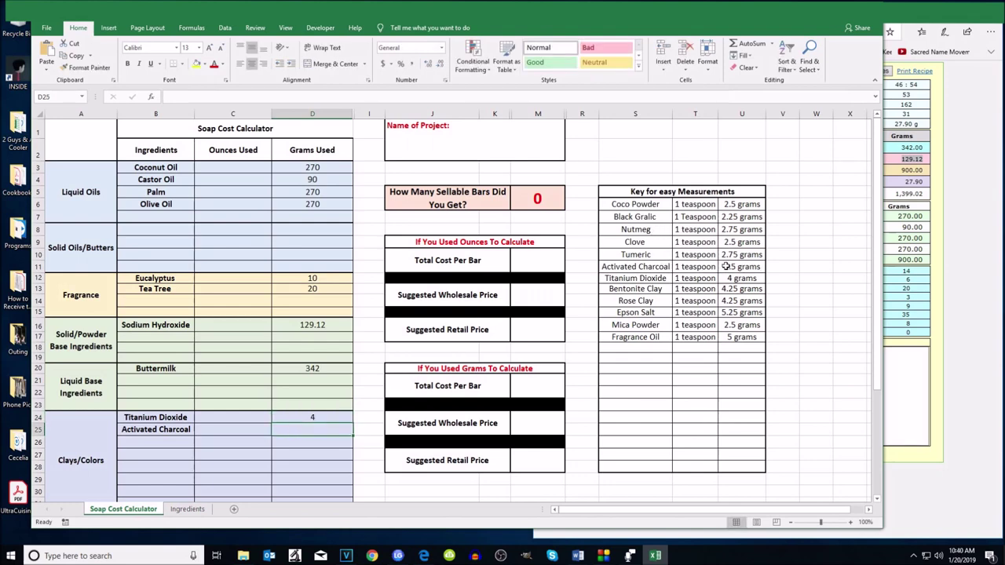
pyautogui.write('3')
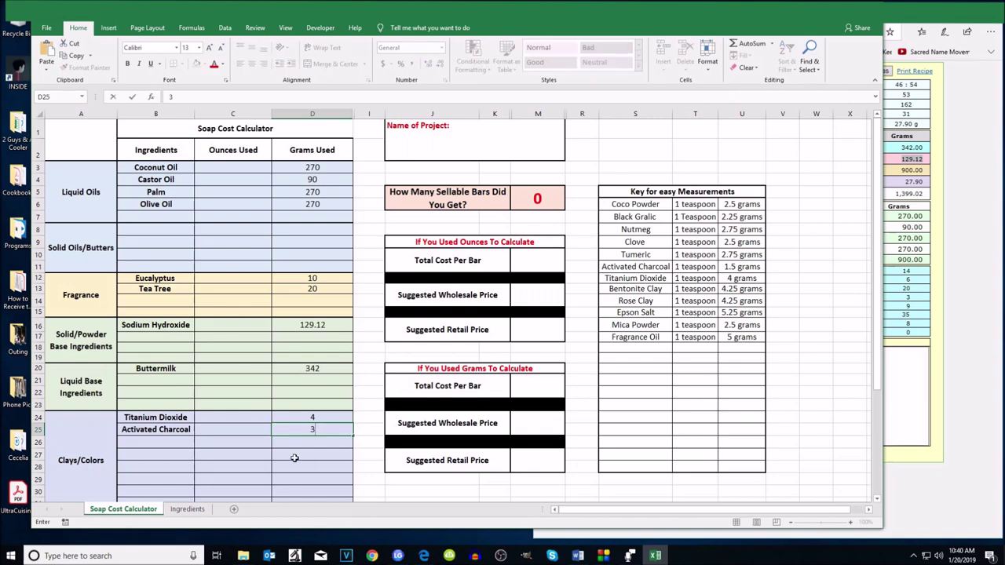
pyautogui.click(374, 491)
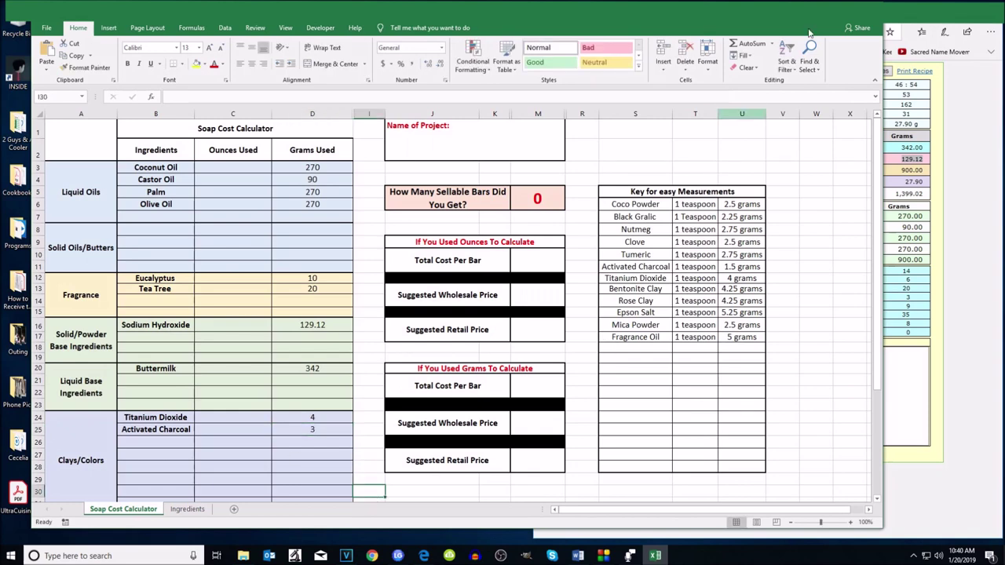
# Step: Maximize the workbook window and set the number of sellable bars to 13
pyautogui.press('super+Up')
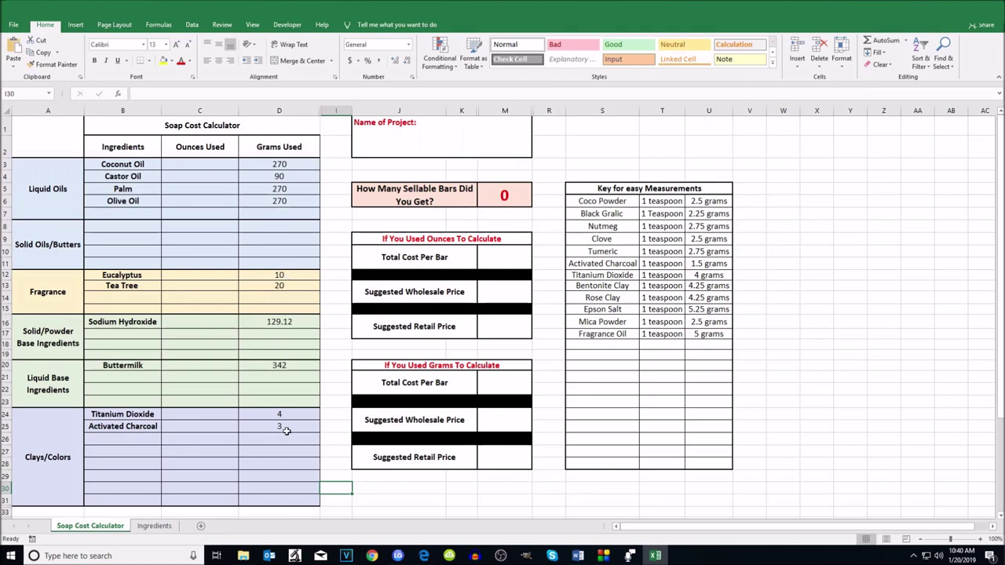
pyautogui.click(512, 195)
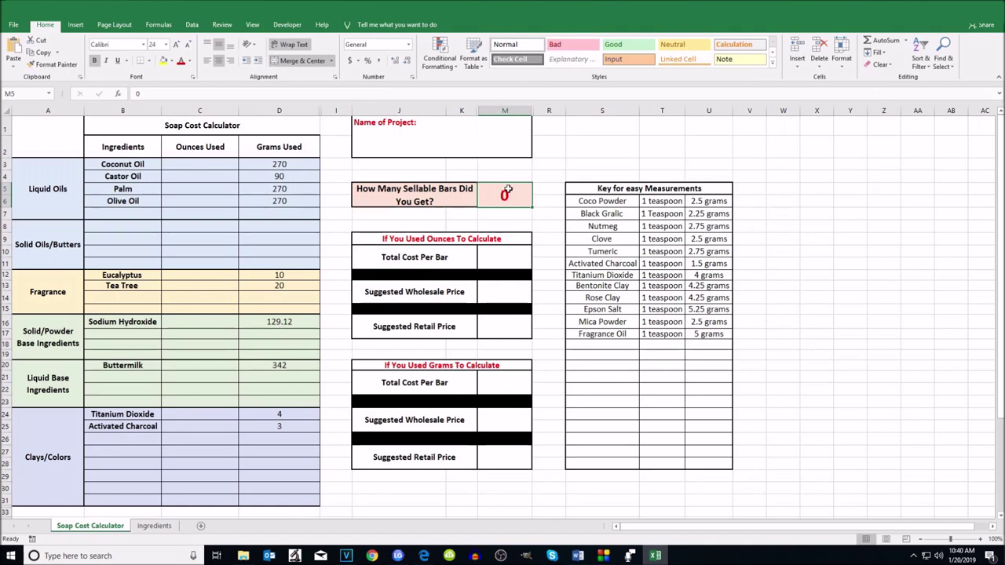
pyautogui.write('13')
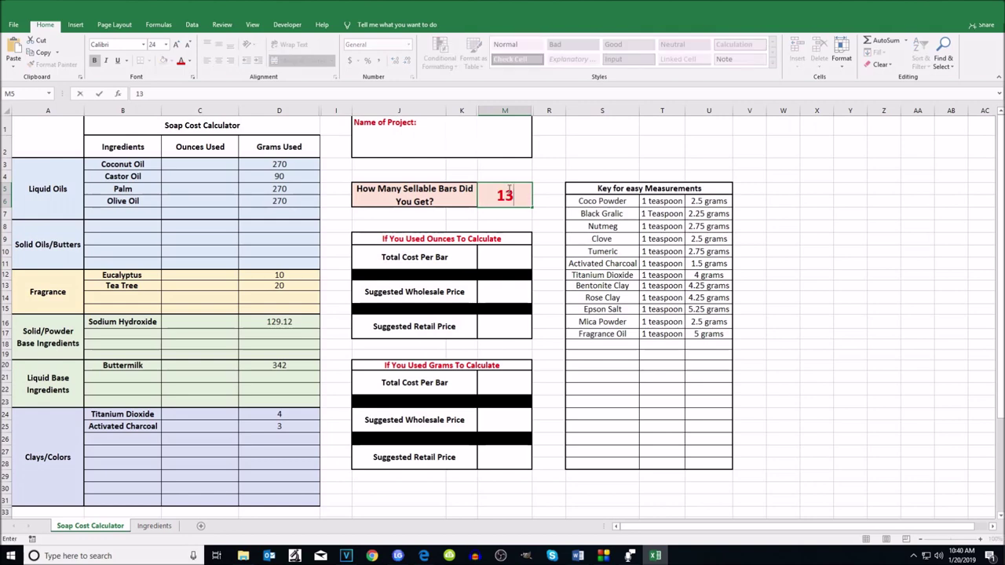
pyautogui.press('Return')
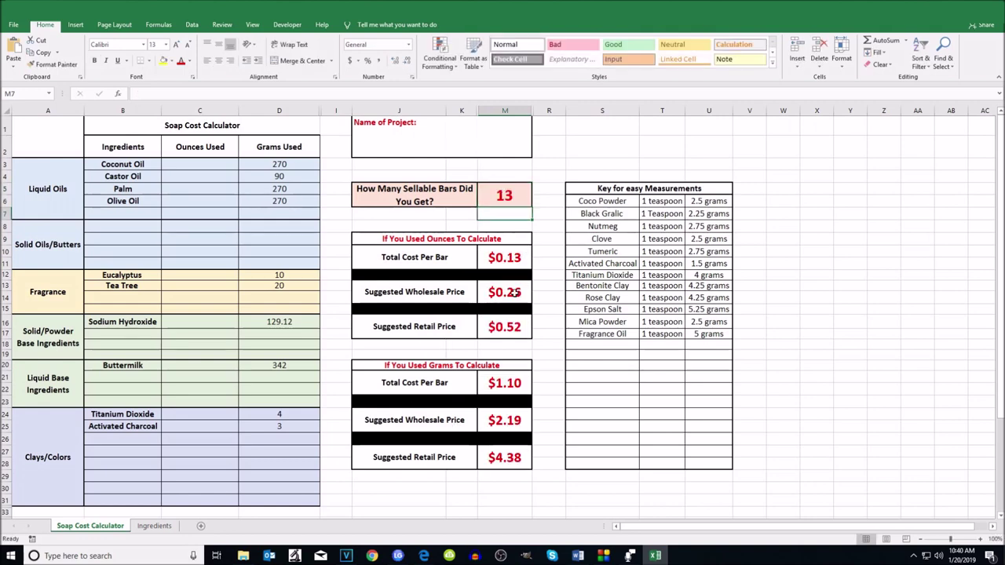
# Step: Examine the total cost per bar and the suggested wholesale and retail prices in the ounces and grams result tables
pyautogui.moveTo(547, 346)
pyautogui.mouseDown()
pyautogui.moveTo(455, 348)
pyautogui.moveTo(367, 402)
pyautogui.moveTo(386, 461)
pyautogui.mouseUp()
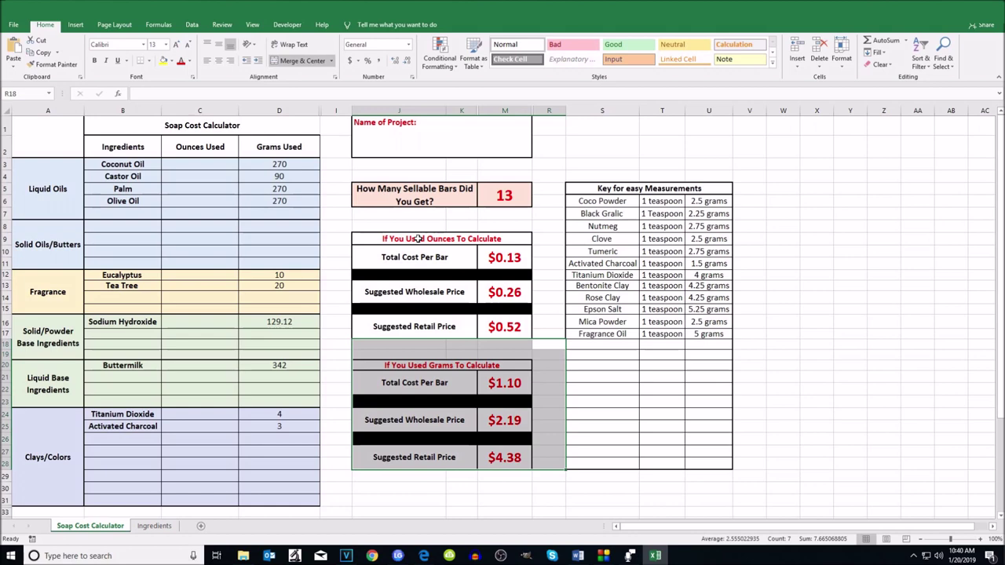
pyautogui.click(545, 215)
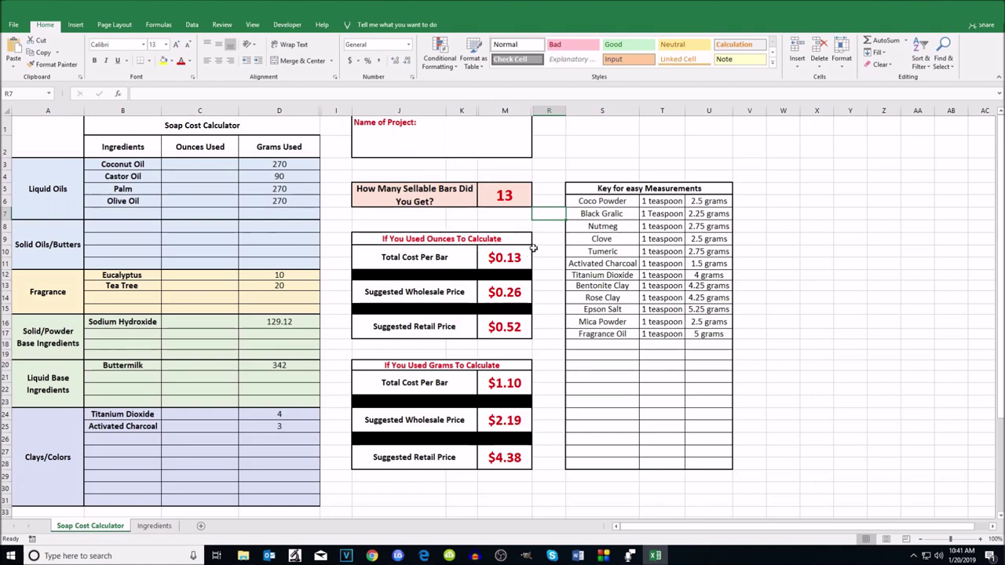
pyautogui.moveTo(548, 225); pyautogui.dragTo(483, 342)
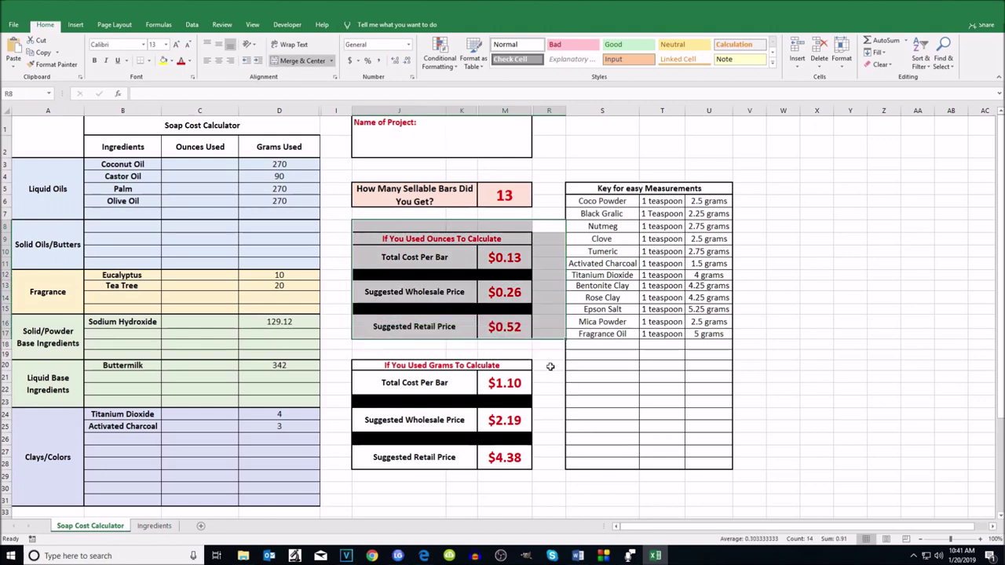
pyautogui.moveTo(550, 367); pyautogui.dragTo(362, 465)
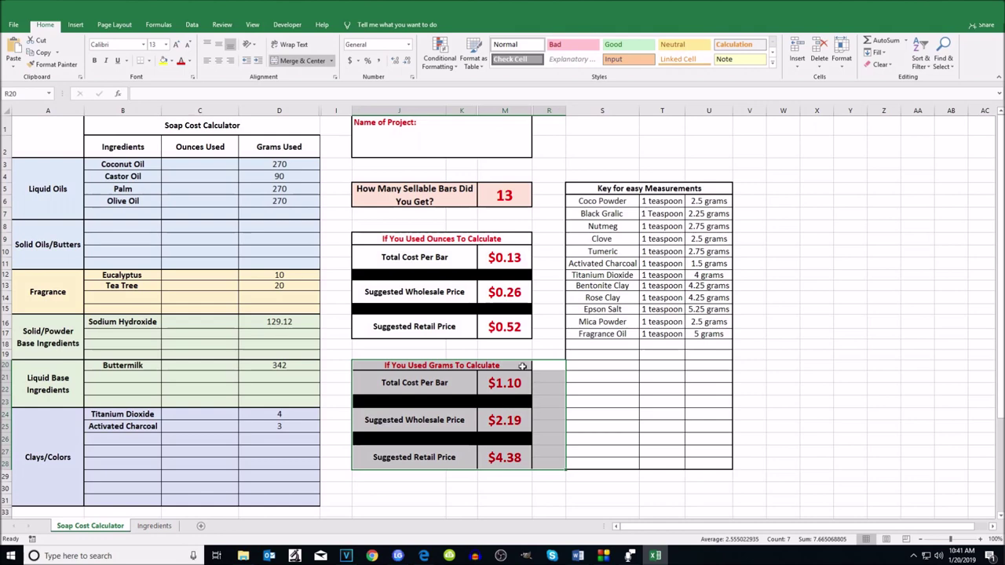
pyautogui.click(510, 390)
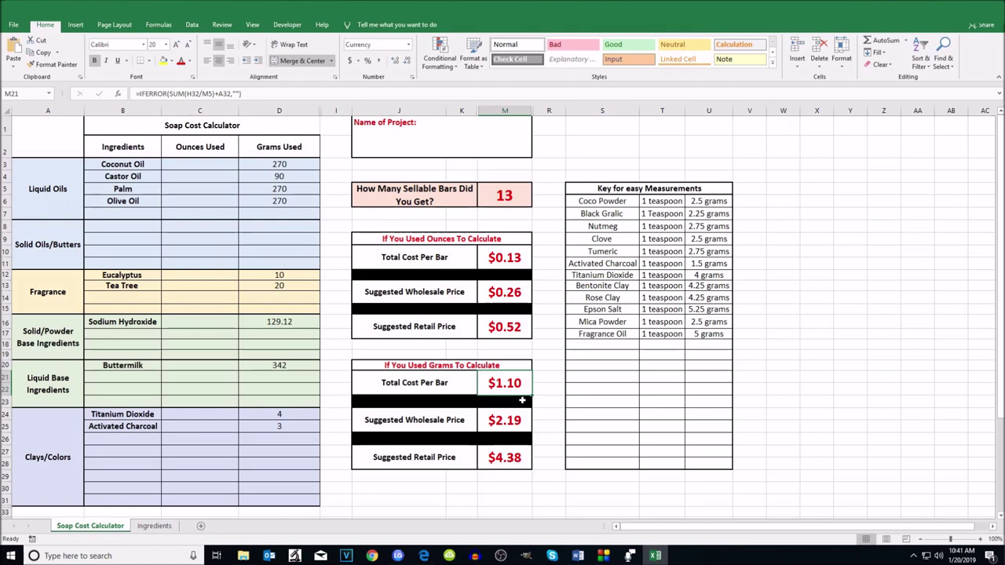
pyautogui.moveTo(549, 415); pyautogui.dragTo(430, 427)
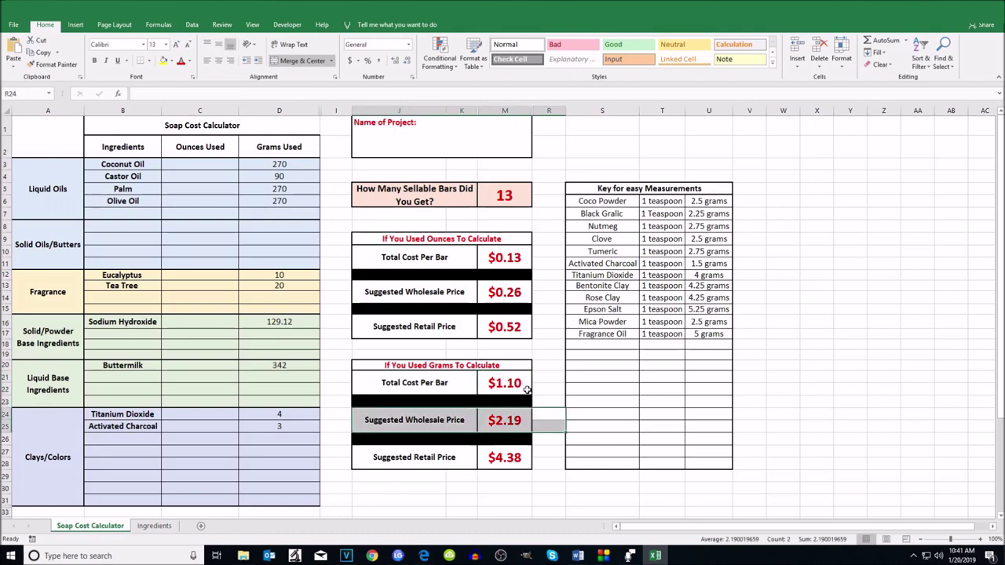
pyautogui.moveTo(550, 453); pyautogui.dragTo(406, 456)
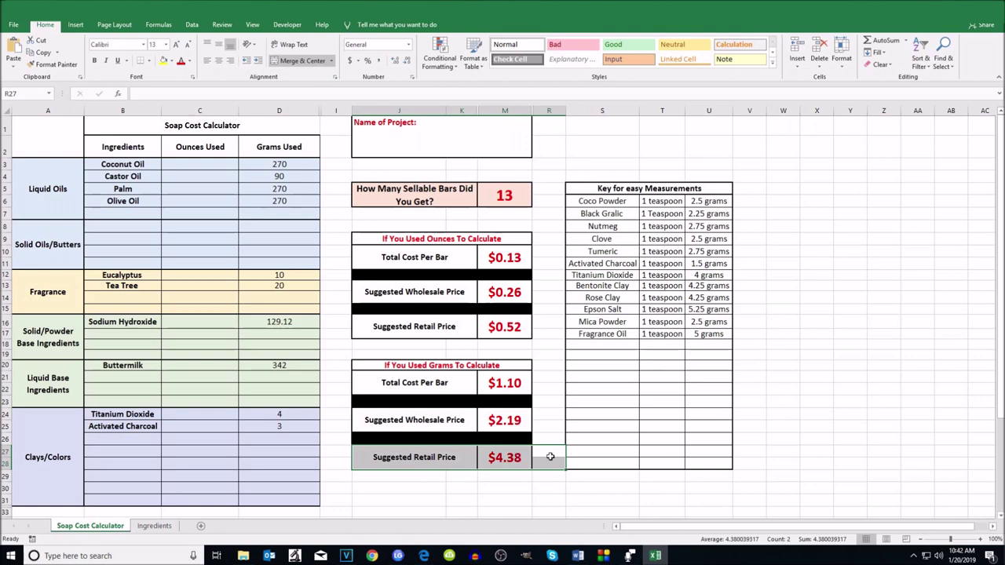
pyautogui.click(549, 455)
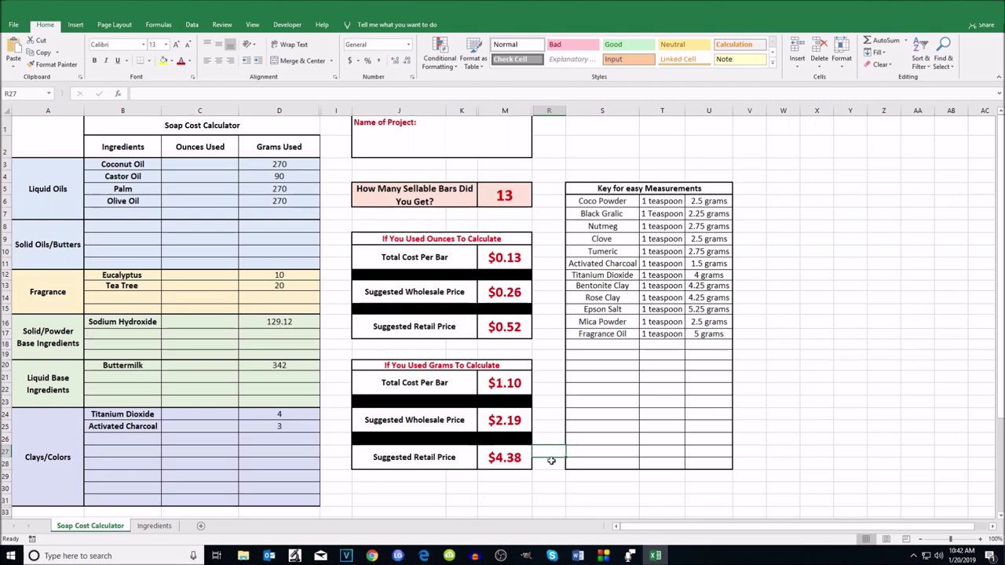
pyautogui.moveTo(549, 454); pyautogui.dragTo(406, 375)
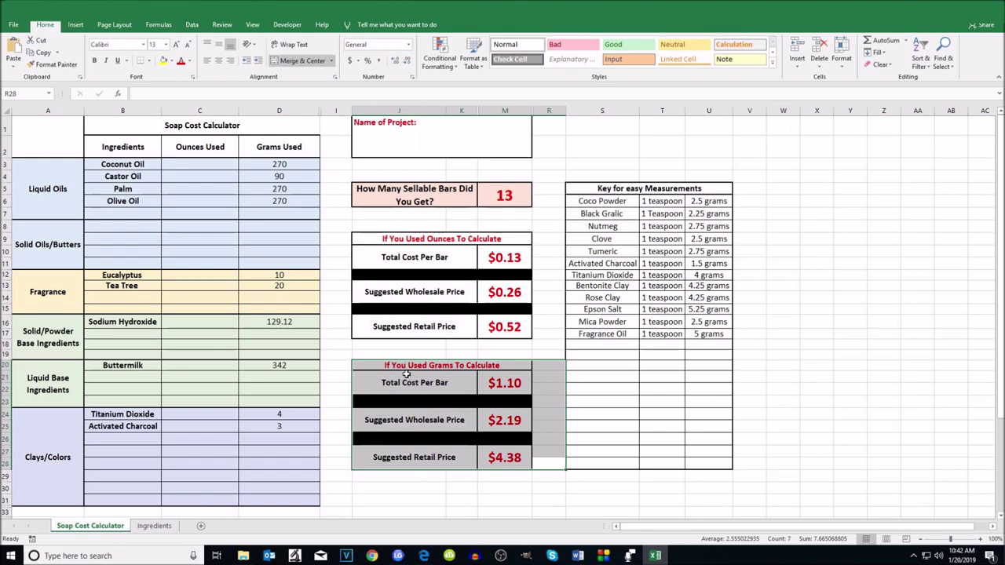